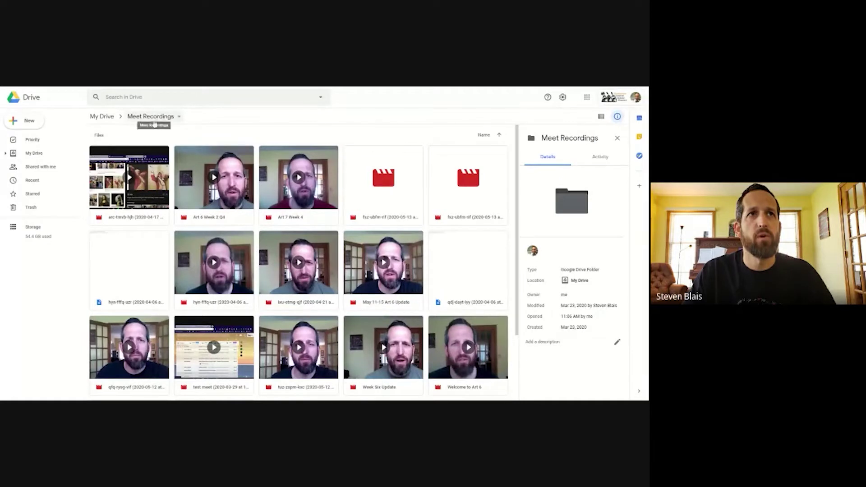
Download the Art 6 Week 2 Q4 recording from the Meet Recordings folder in Google Drive.
click(235, 205)
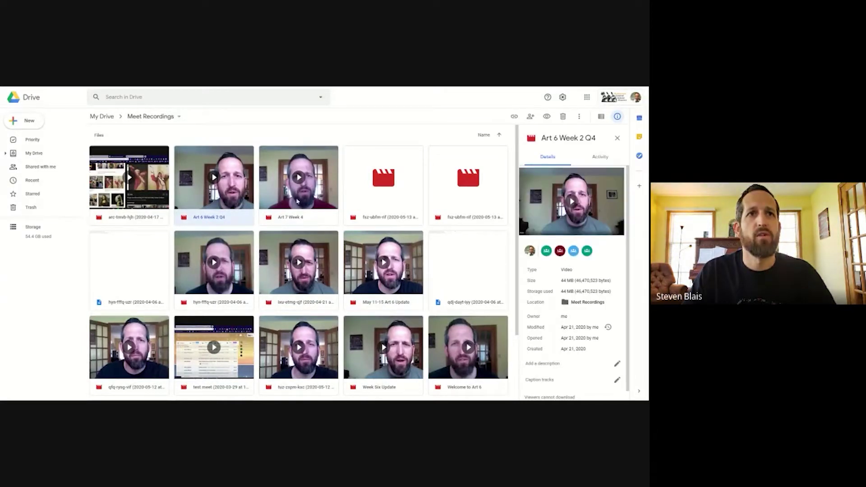
right_click(236, 190)
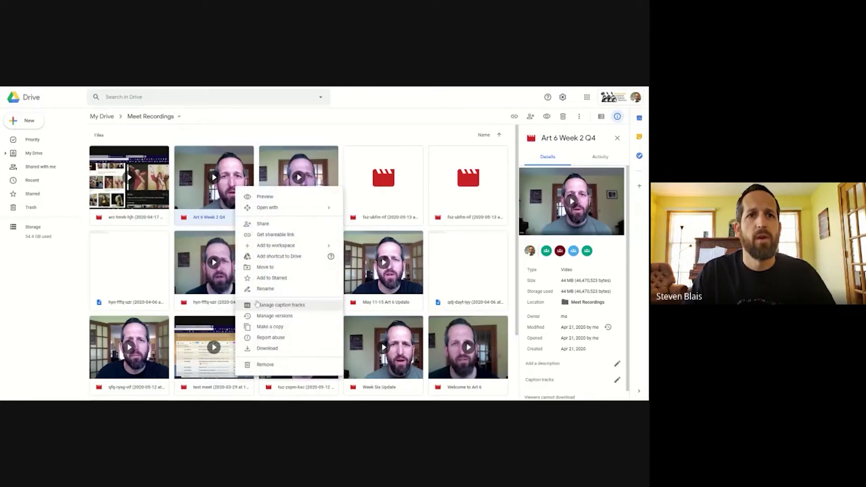
click(266, 349)
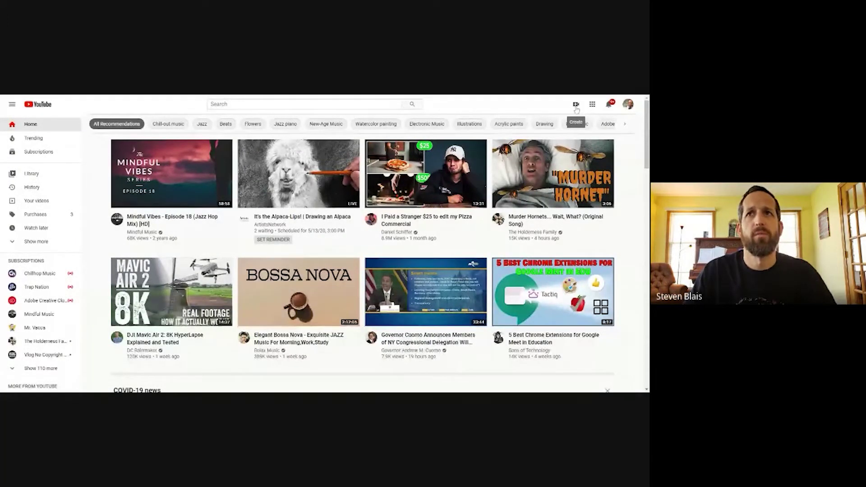
Upload the downloaded Art 6 Week 2 Q4 file as a new YouTube video.
click(576, 108)
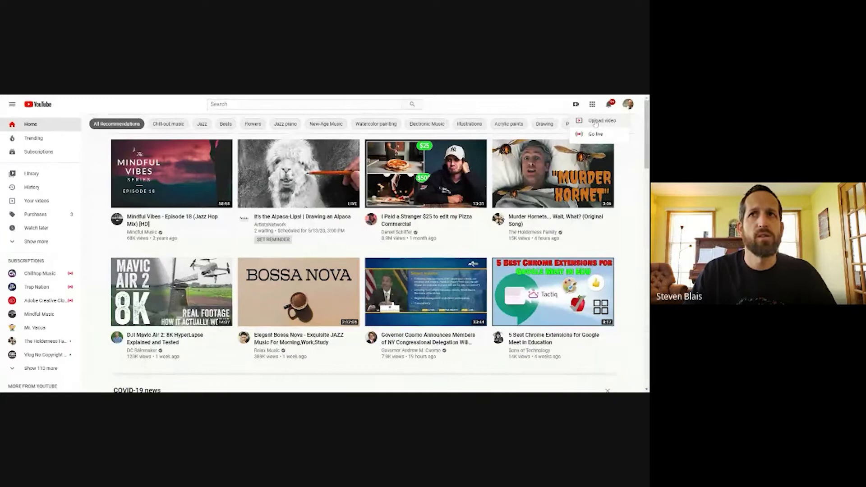
click(554, 138)
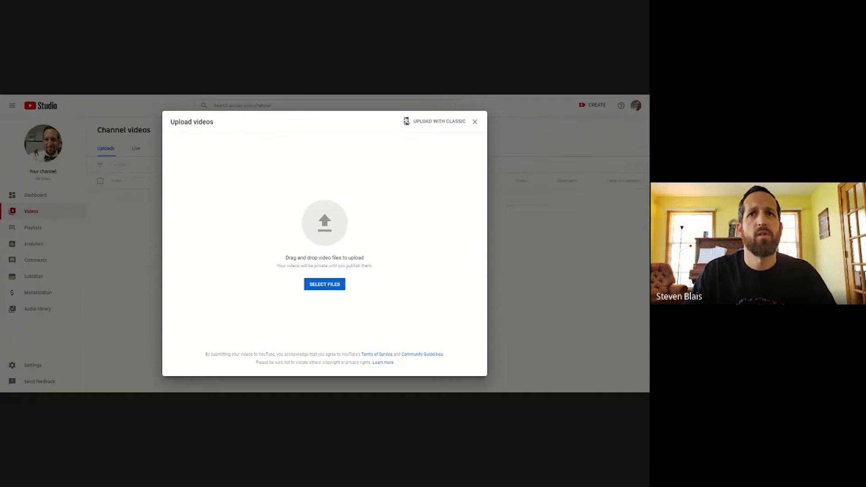
drag(649, 230, 347, 228)
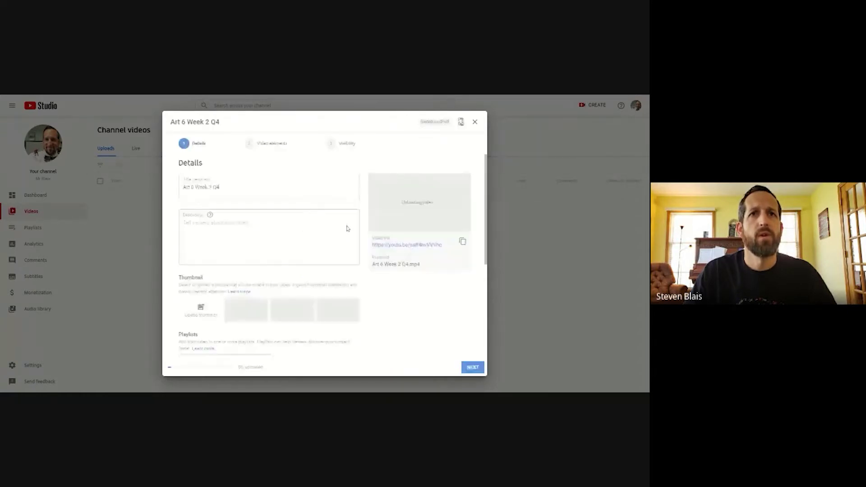
Replace the video title with 'Ed Puzzle Test'.
click(250, 195)
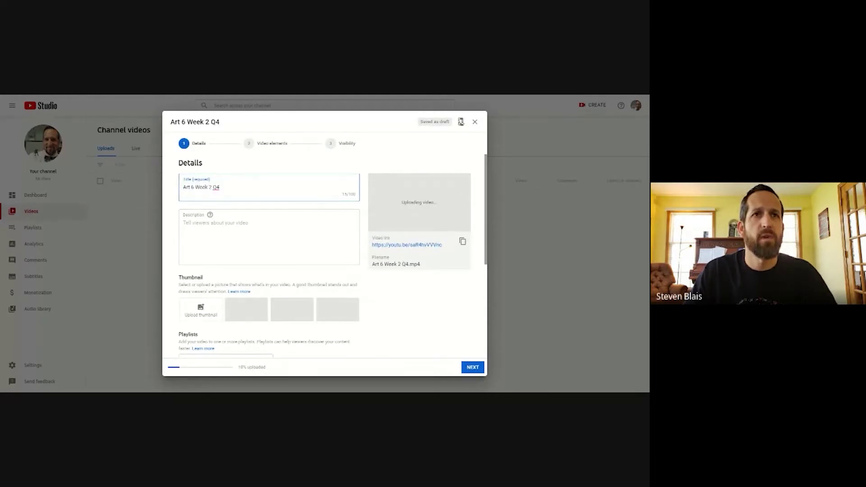
drag(221, 188, 171, 192)
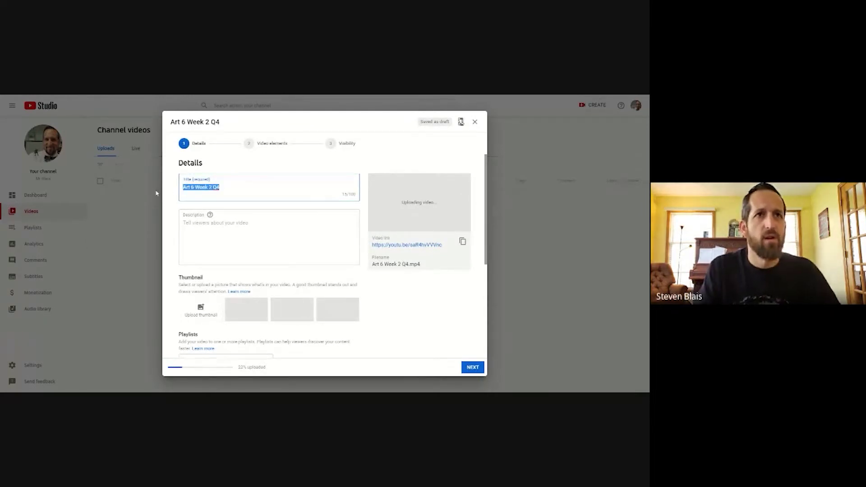
text(Ed Puzzle)
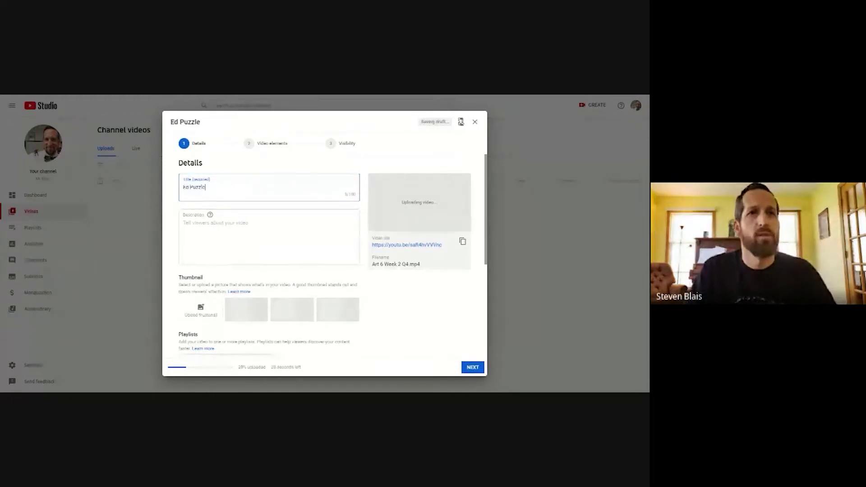
text( Test)
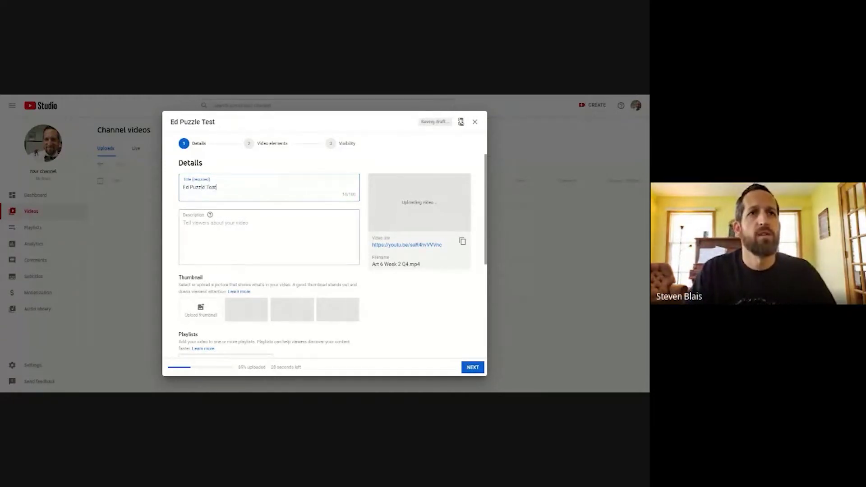
Describe it as a tutorial video showing how to use your Google Meet Recordings in Edpuzzle.
click(184, 223)
text(A)
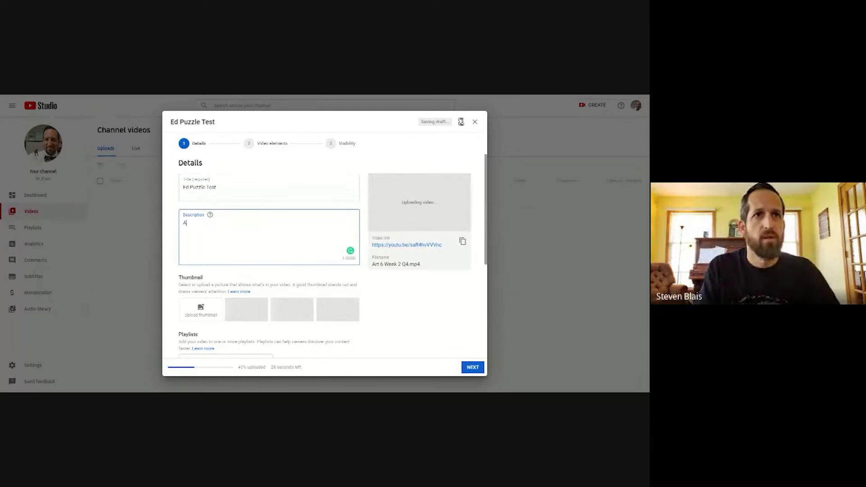
text( tutori)
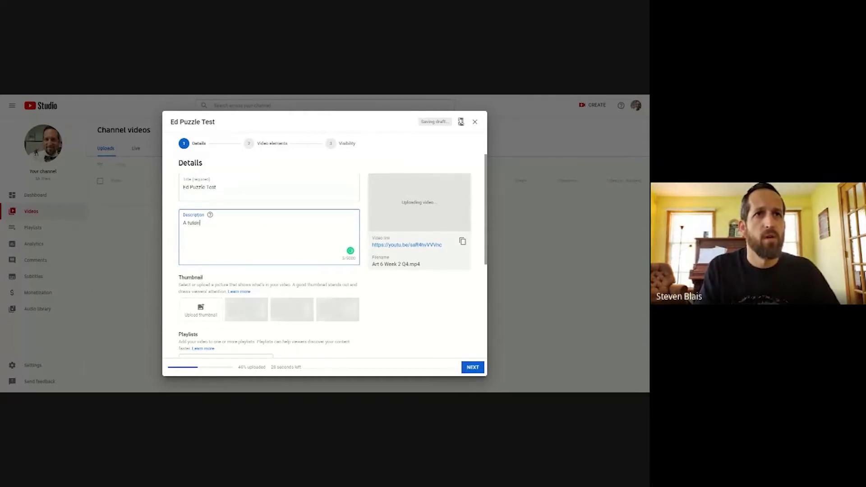
text(al video showing how to use you)
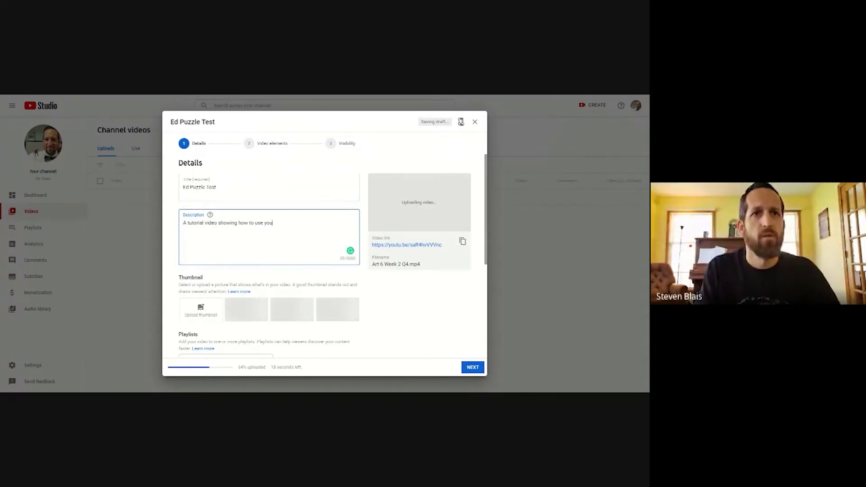
key(BackSpace)
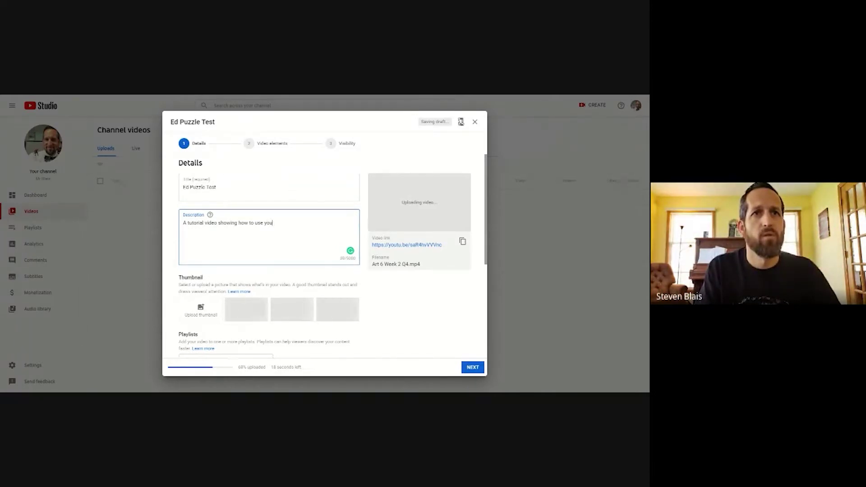
text(r Goo)
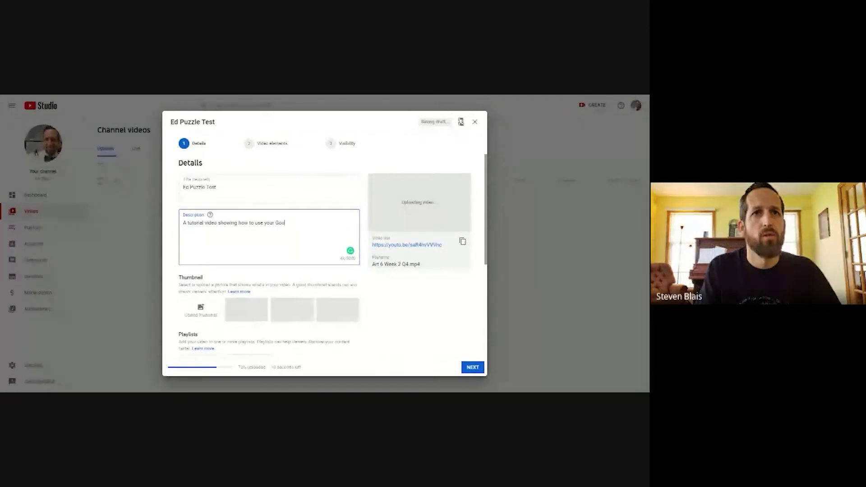
text(gle )
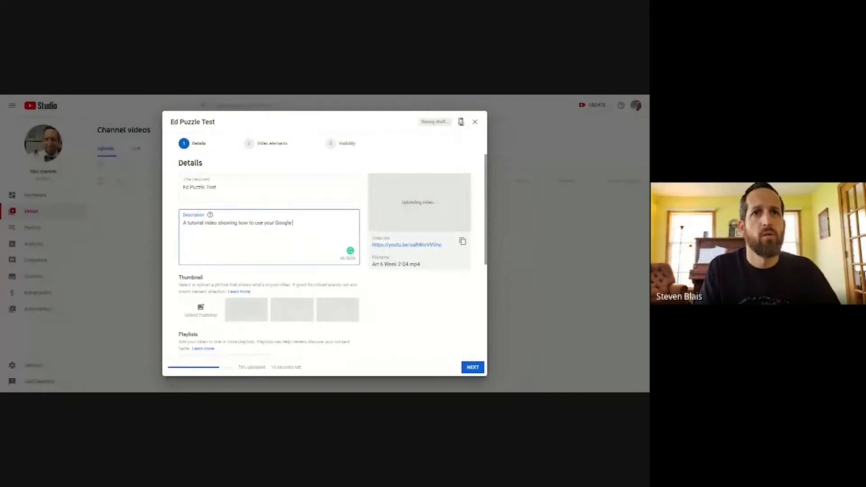
text(Meet Recor)
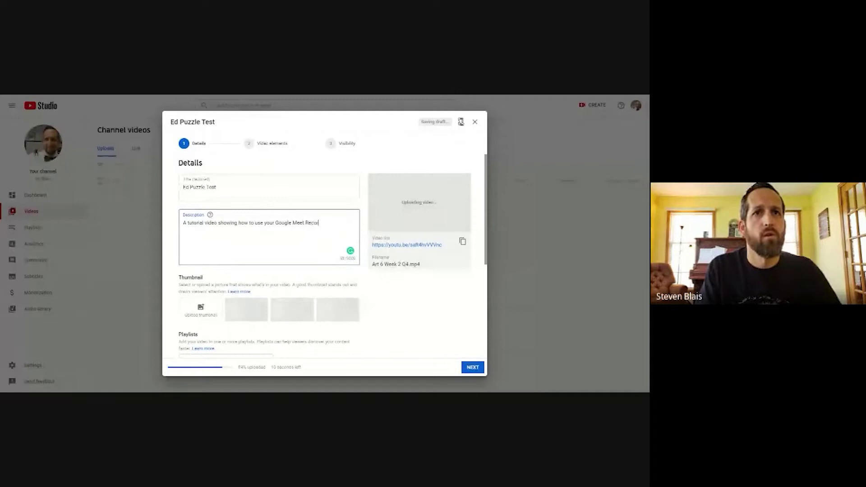
text(dings (n Ed)
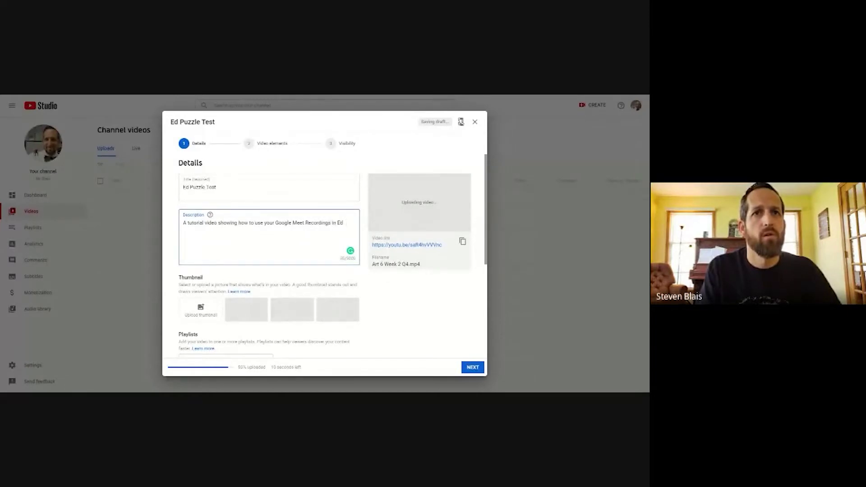
text(uzzle)
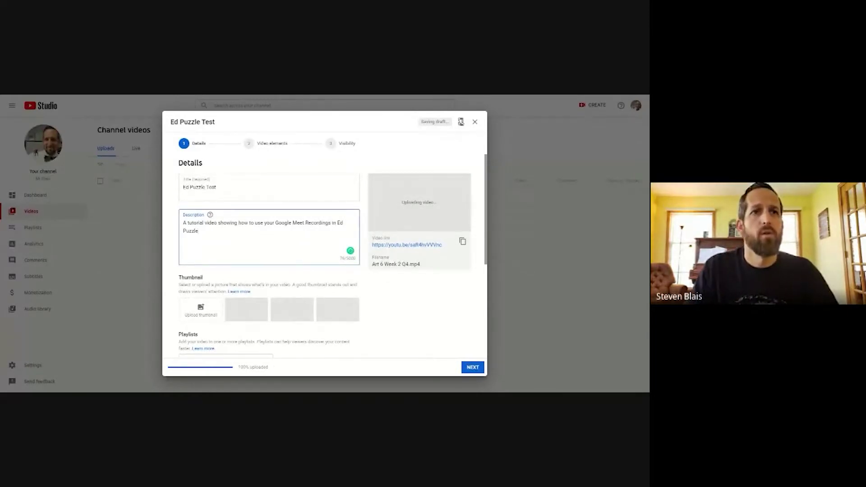
Add the video to the New Reality playlist and advance past the details step.
scroll(203, 235, down, 2)
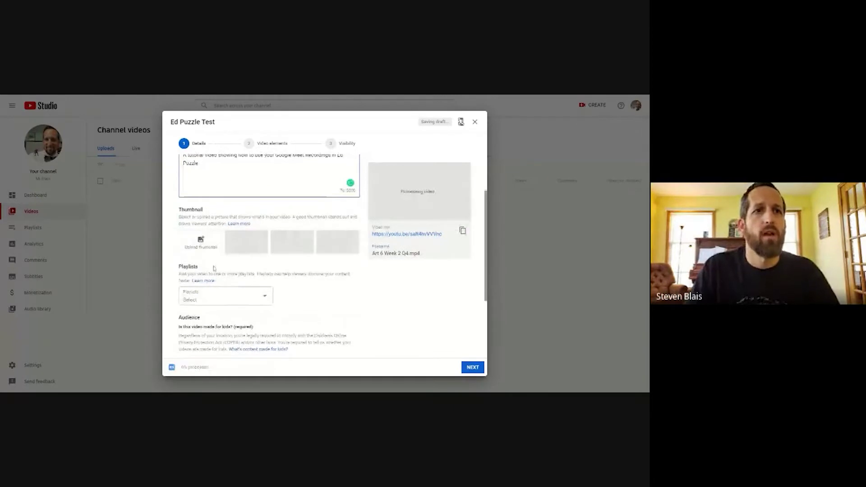
click(239, 300)
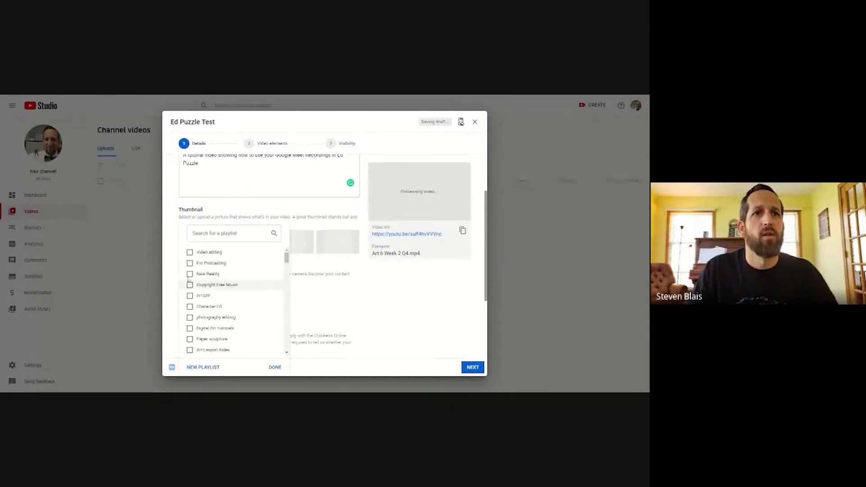
click(190, 273)
click(275, 367)
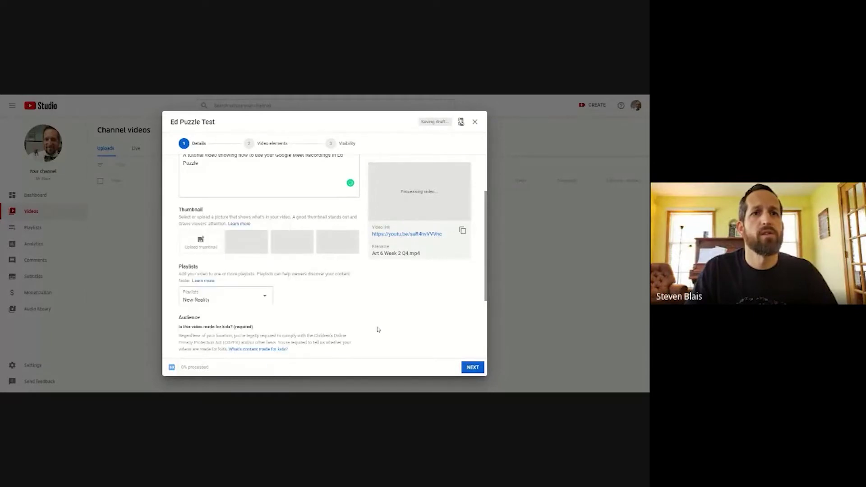
scroll(378, 330, down, 3)
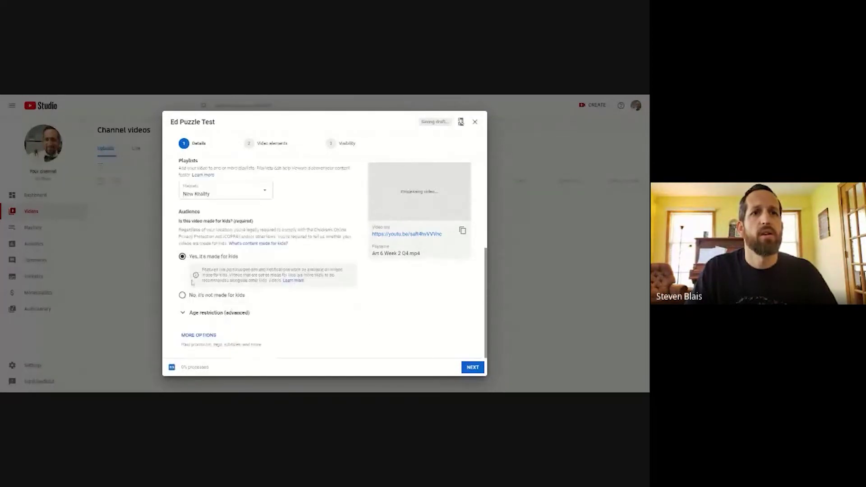
click(472, 368)
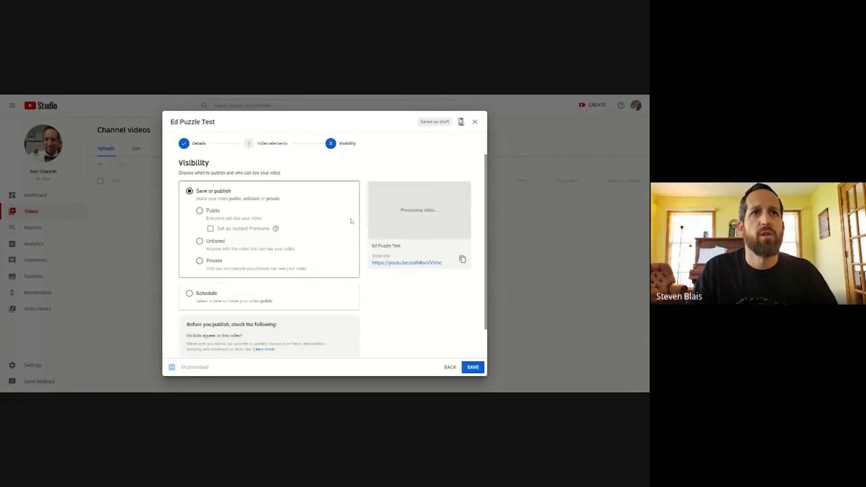
Set visibility to Public, publish the video, and dismiss the processing notice.
click(199, 211)
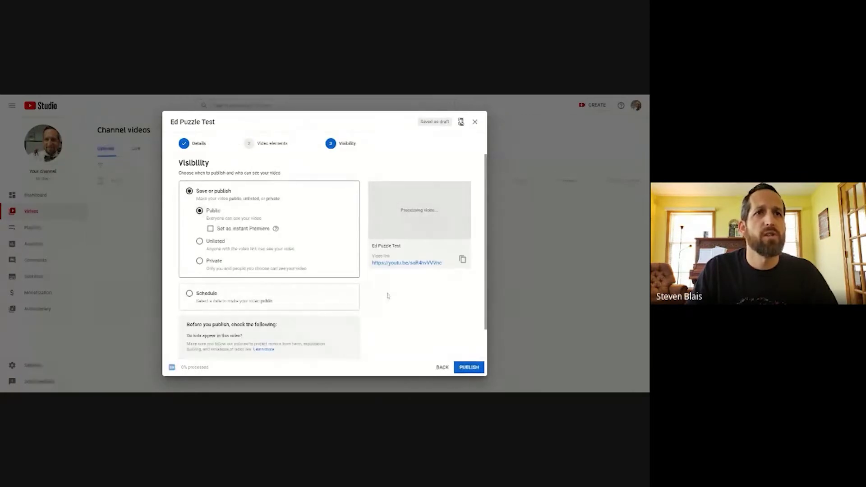
scroll(401, 326, down, 1)
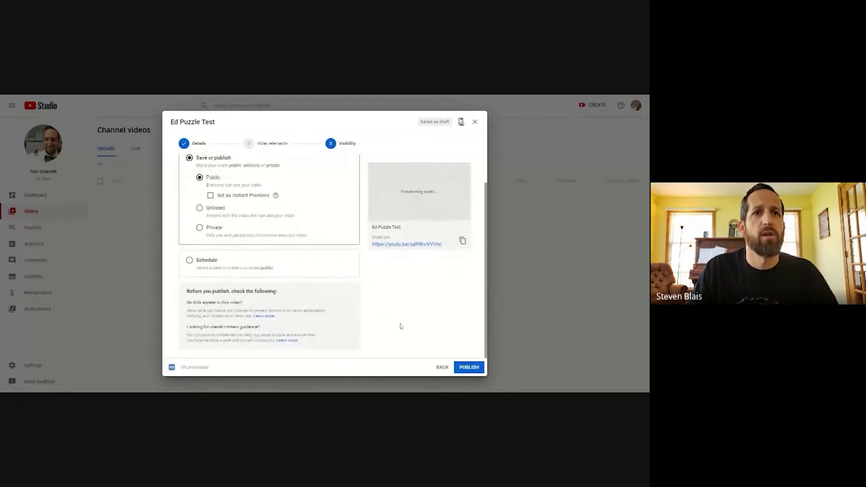
click(467, 368)
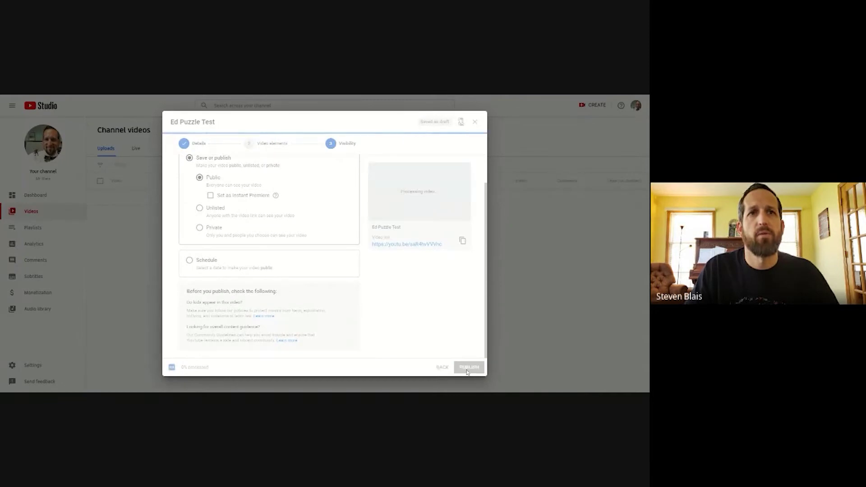
click(396, 289)
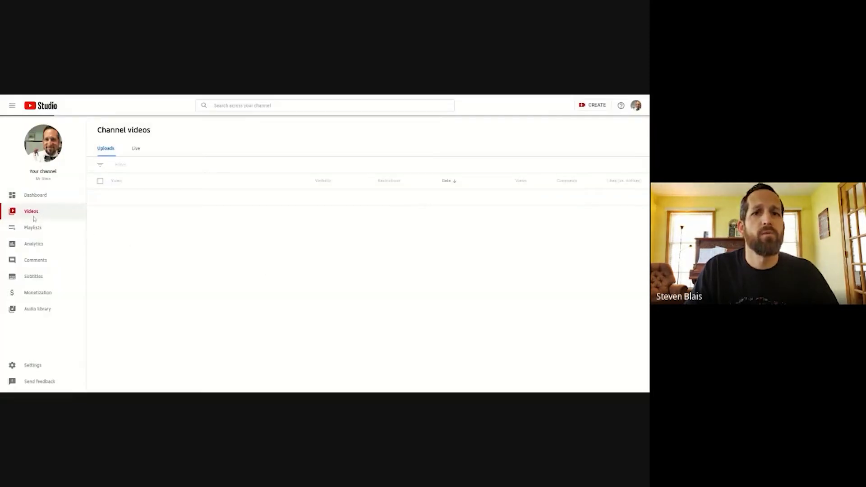
Copy the shareable link of the processing Ed Puzzle Test video.
mouse_move(165, 203)
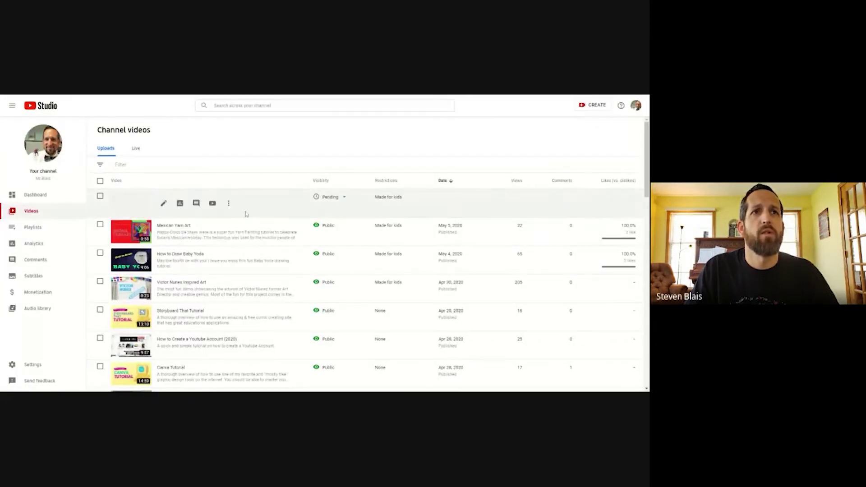
click(228, 205)
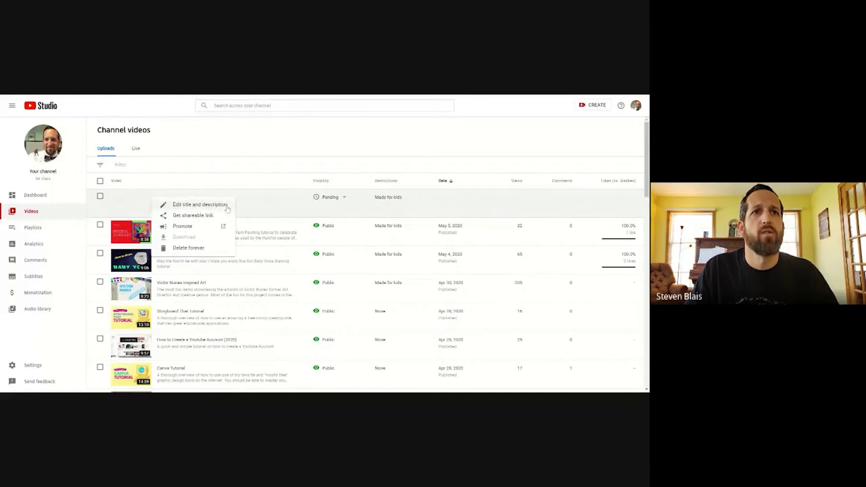
click(190, 216)
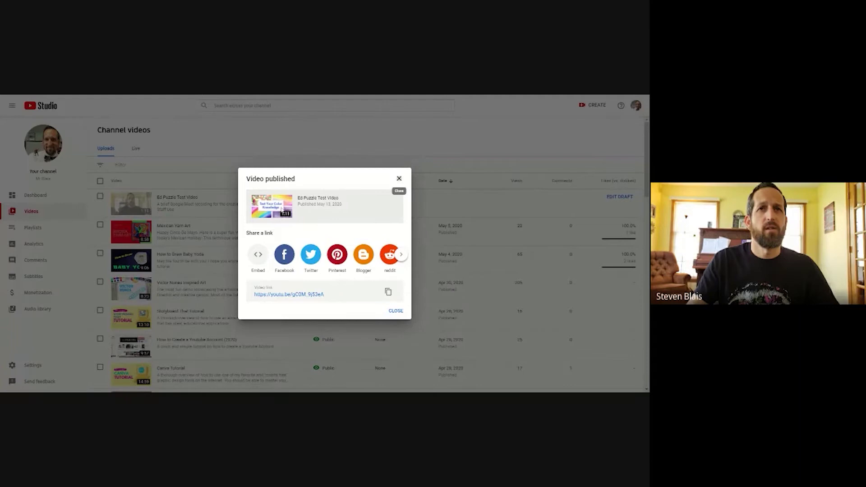
Dismiss the publish confirmation and copy the published Ed Puzzle Test Video's shareable link.
click(231, 206)
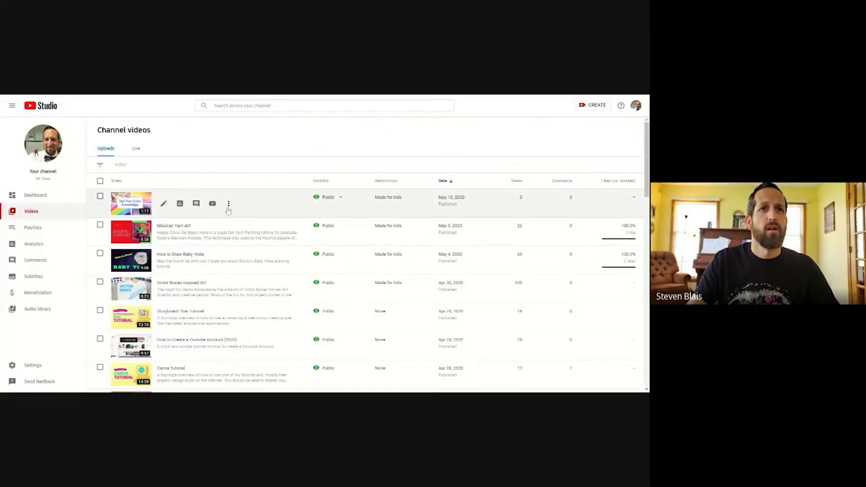
click(229, 205)
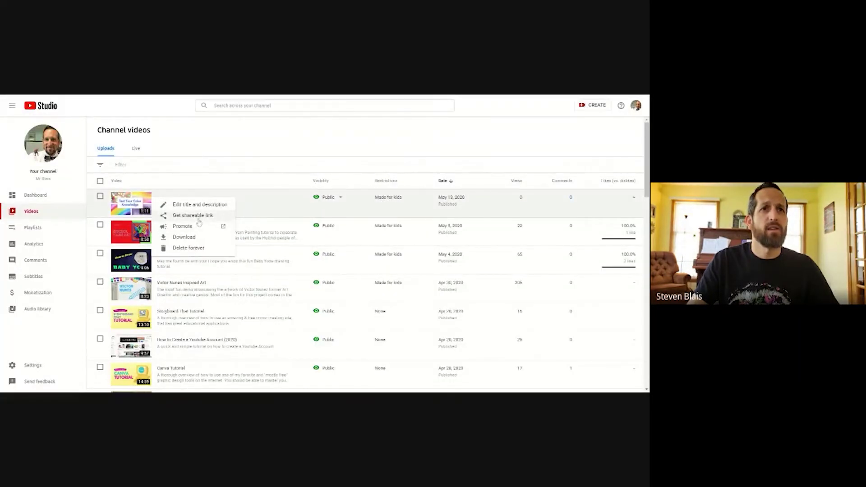
click(199, 217)
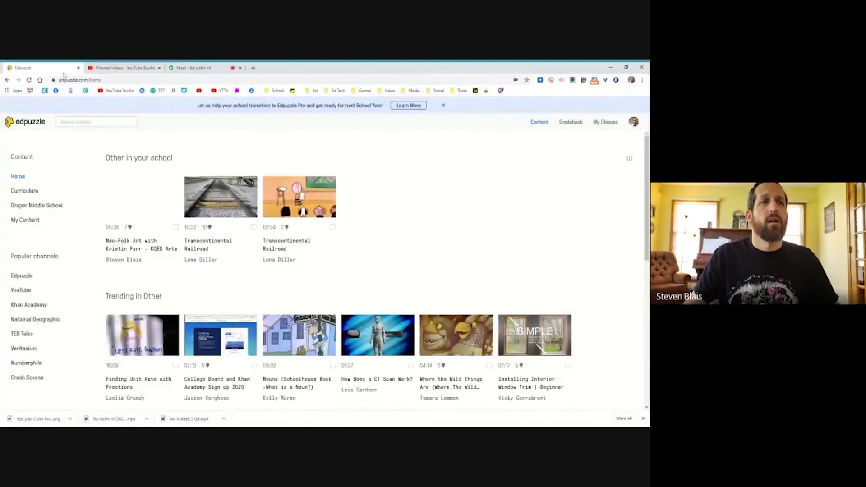
Back in Edpuzzle, choose Add Content > Create a video.
click(108, 69)
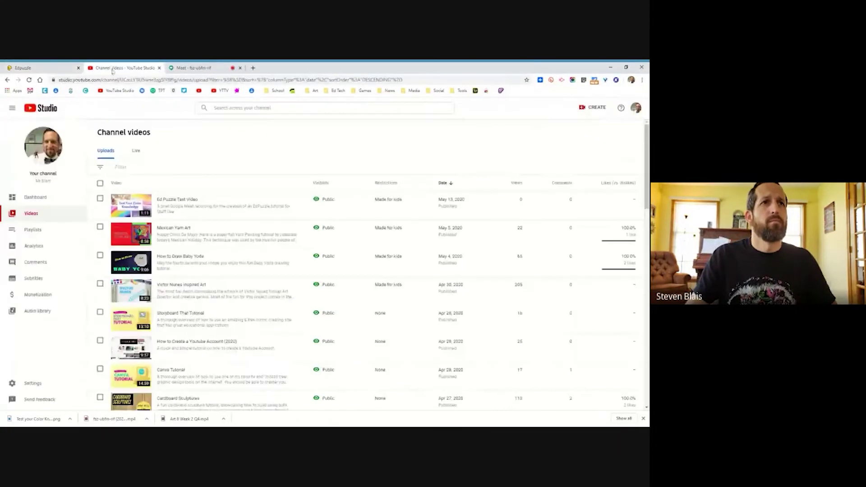
click(190, 68)
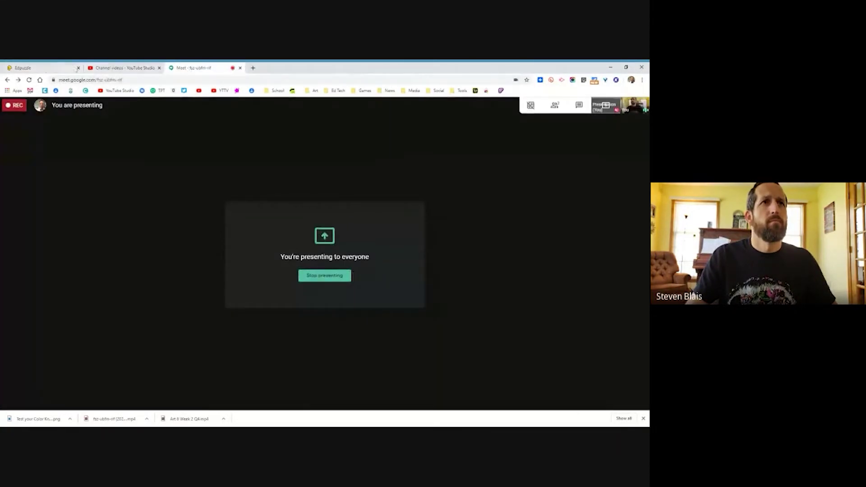
click(35, 68)
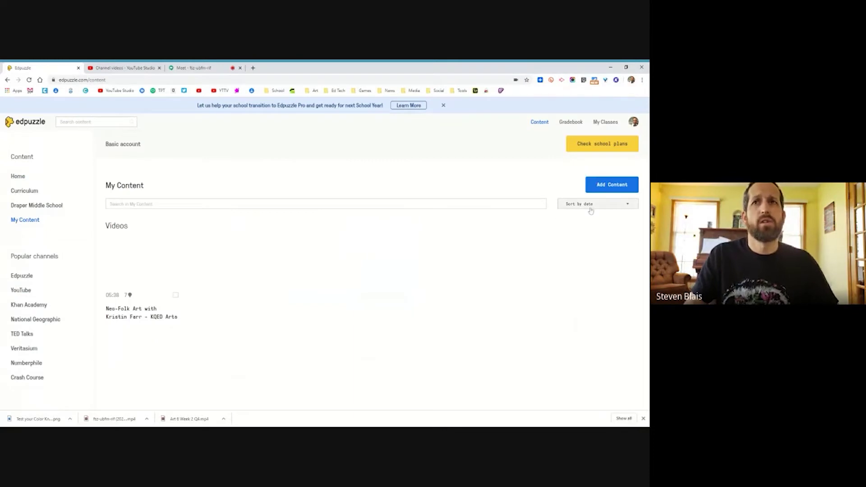
click(621, 188)
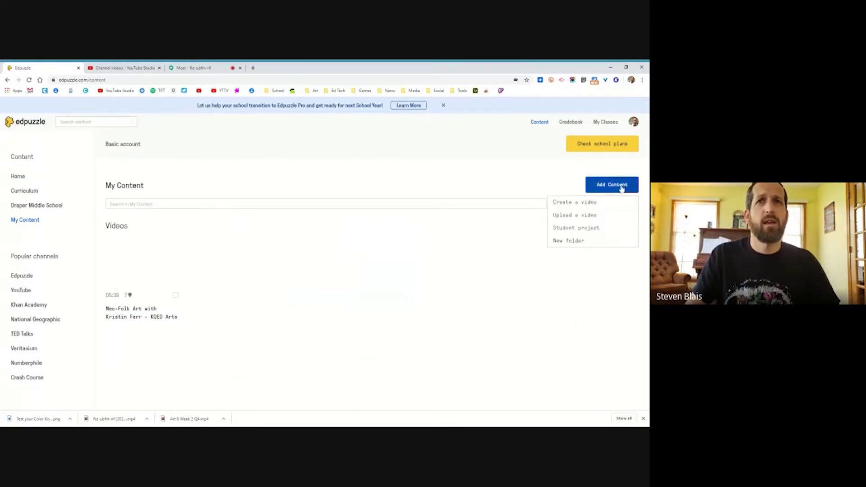
click(591, 204)
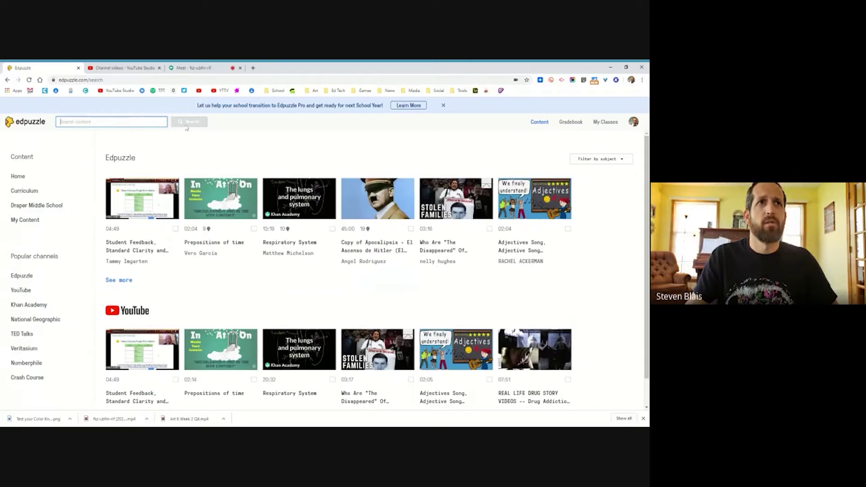
Paste the Ed Puzzle Test Video's YouTube link and load it into the editor.
key(ctrl+v)
key(Return)
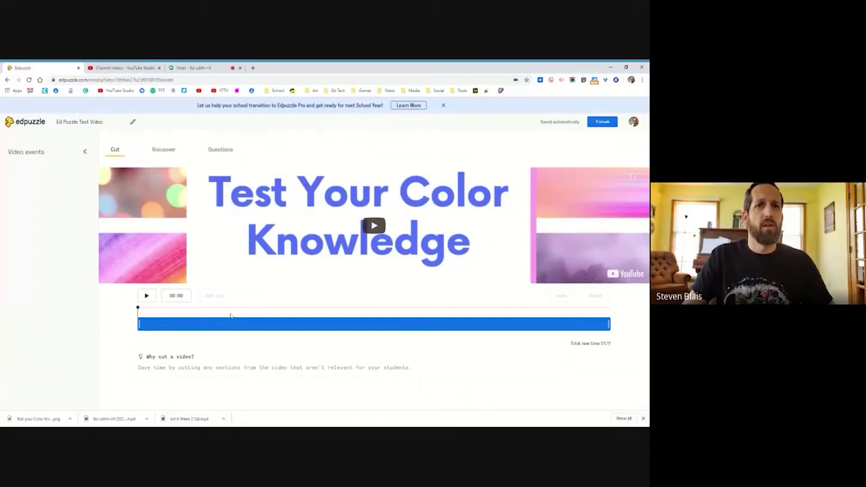
click(375, 227)
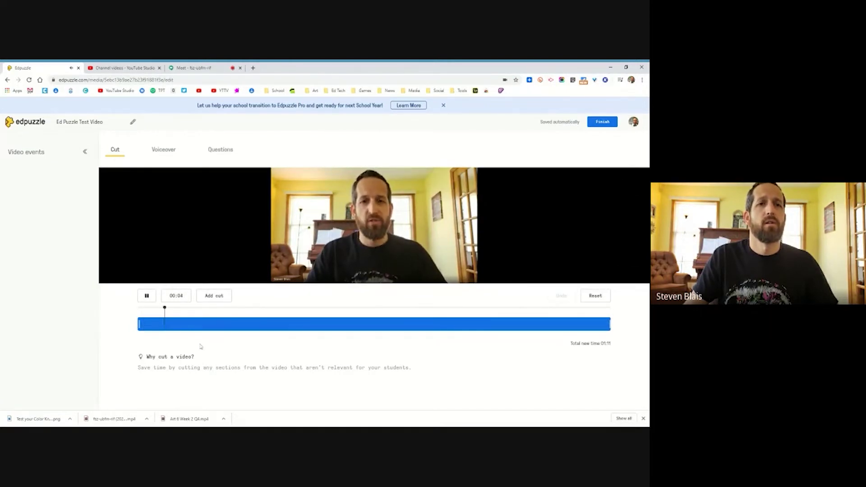
click(181, 331)
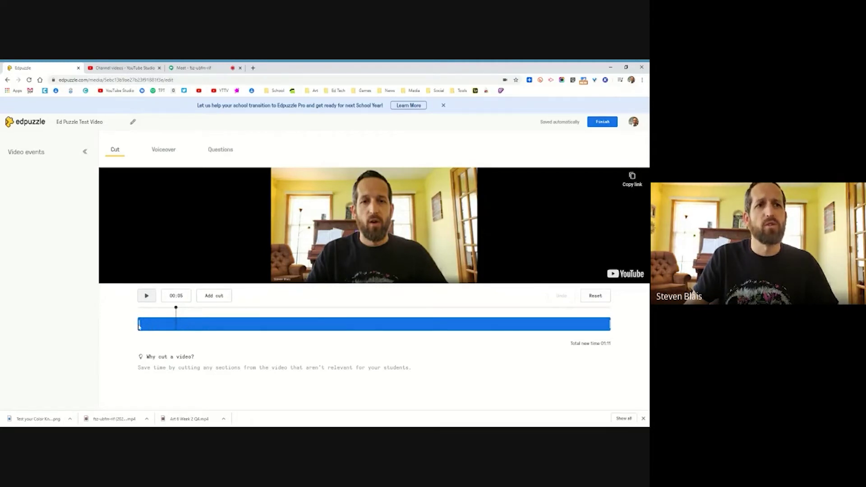
mouse_move(139, 327)
mouse_down()
mouse_move(152, 325)
mouse_move(133, 329)
mouse_up()
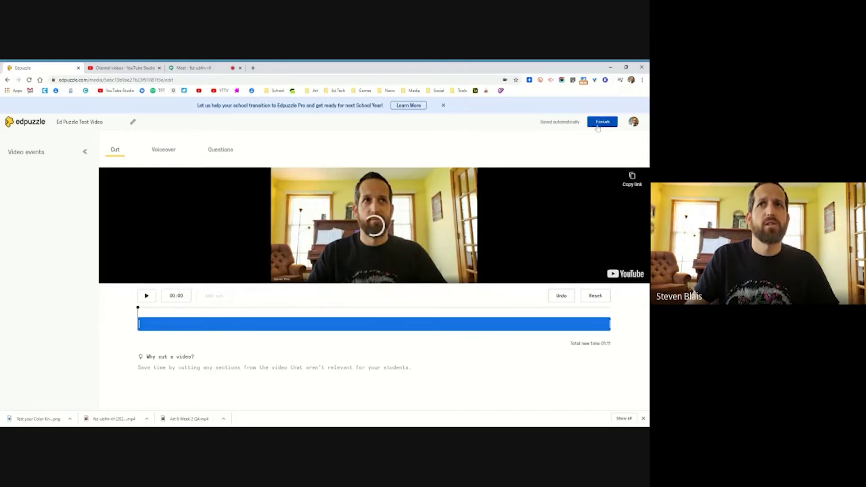
On the Questions step, play the video to 00:23 and insert a multiple-choice question.
click(220, 150)
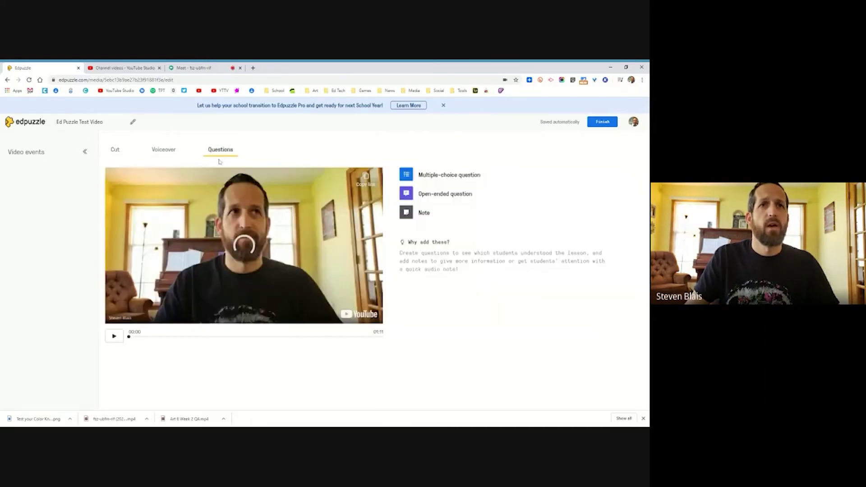
click(109, 338)
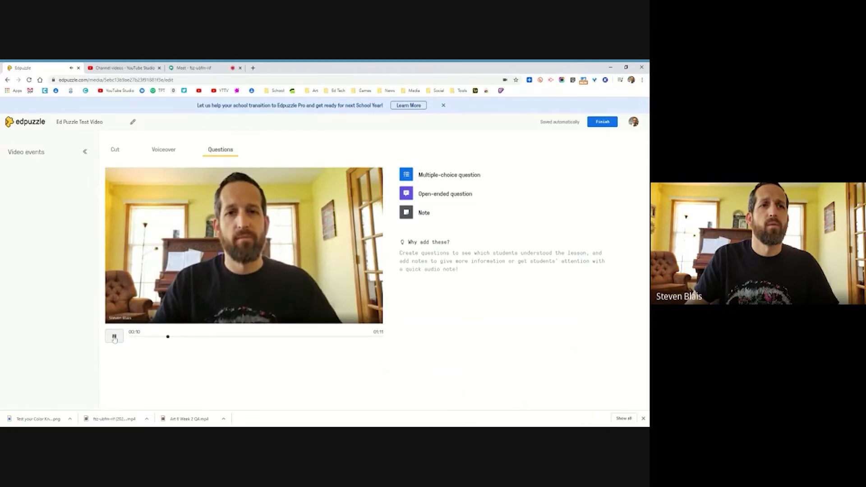
click(115, 337)
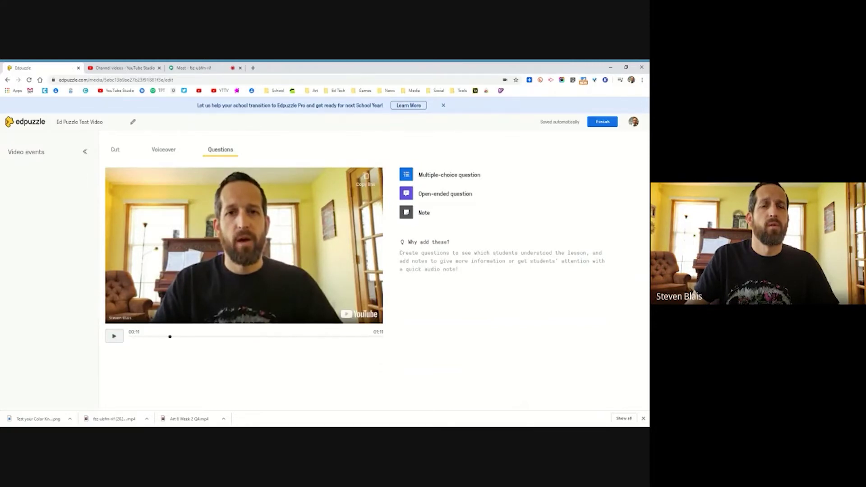
click(114, 338)
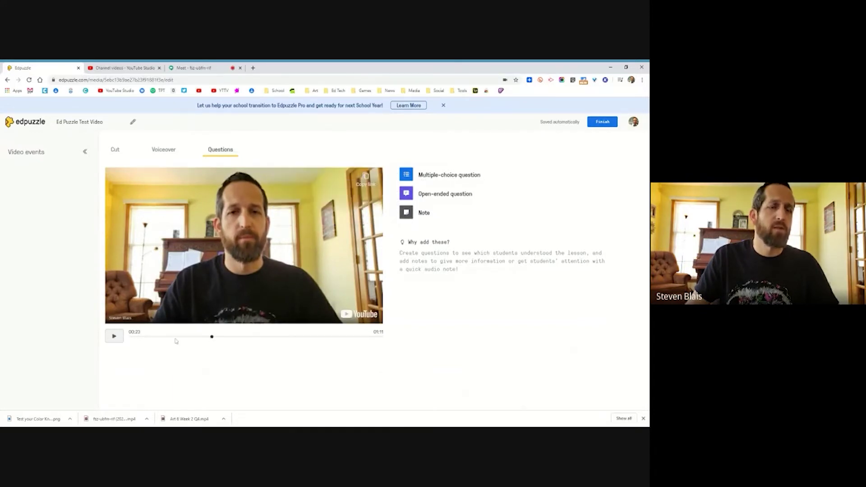
click(432, 181)
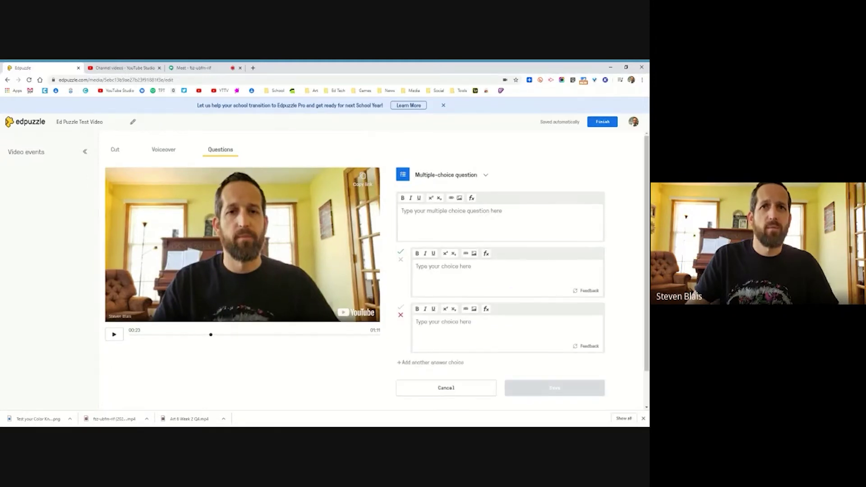
Enter the question 'What are the Primary Colors' with answers 'Red, Yellow & Blue' and 'Blue, Green & Violet'.
text(What are the P)
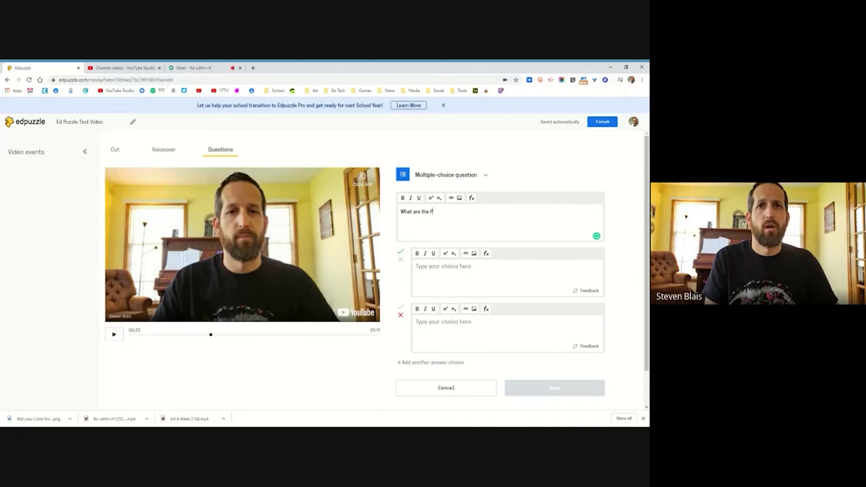
text(rimary Colors)
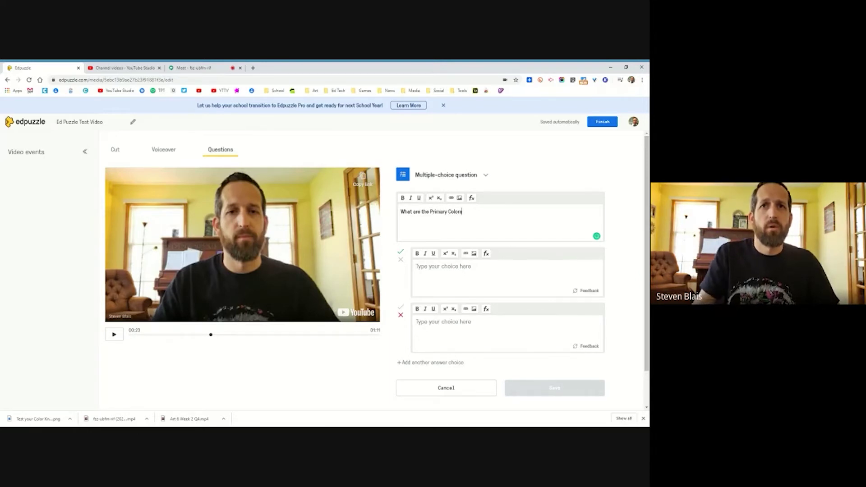
scroll(454, 275, down, 1)
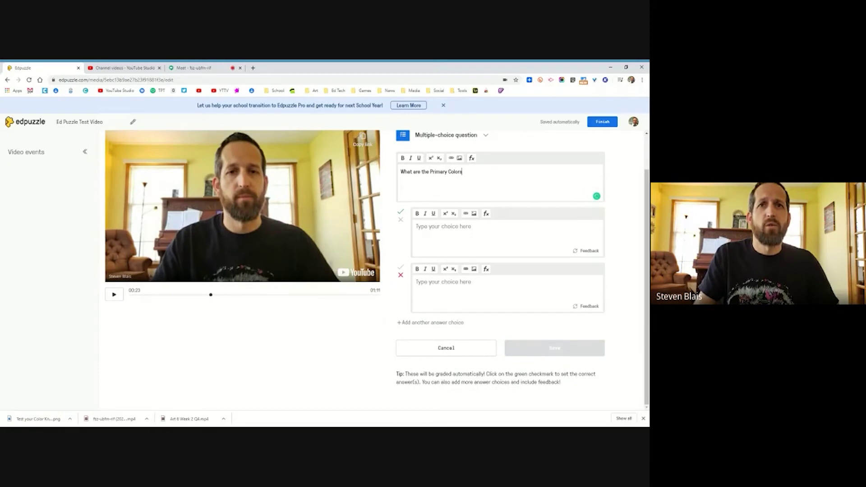
click(438, 233)
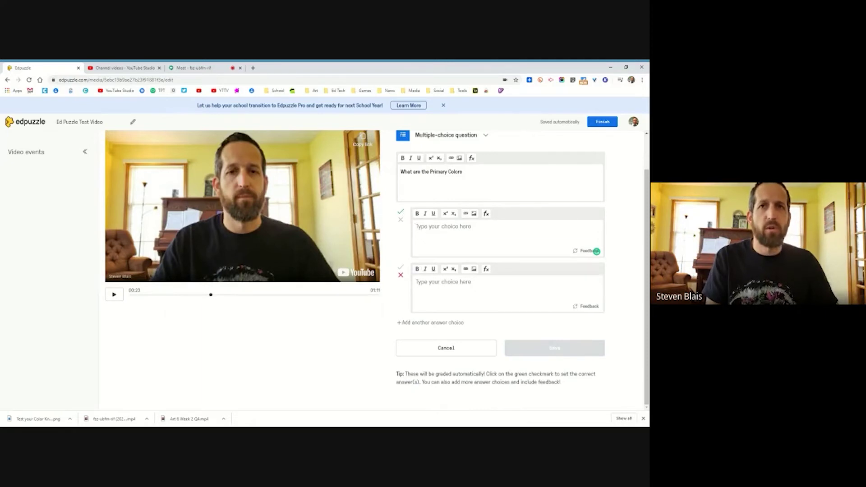
text(Red)
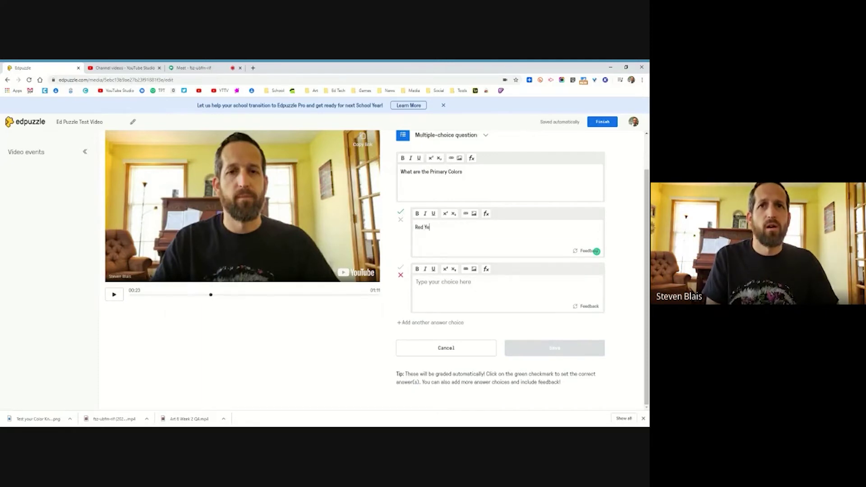
text(, Yellow)
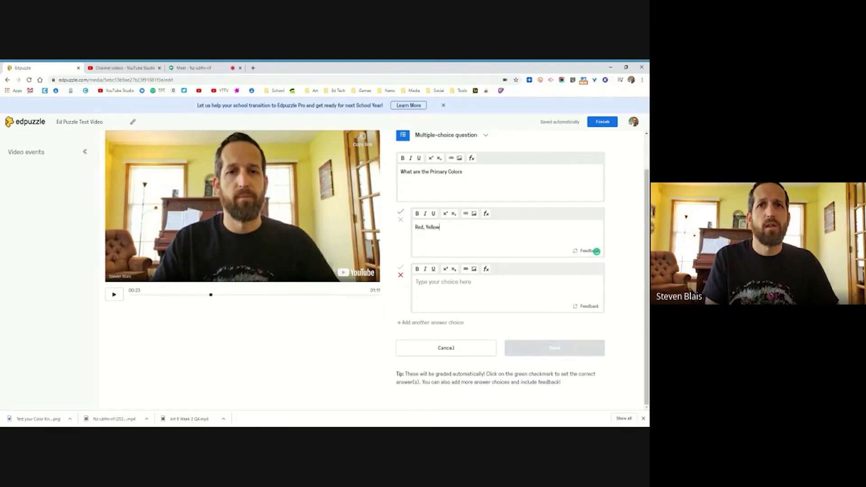
text( & Blue)
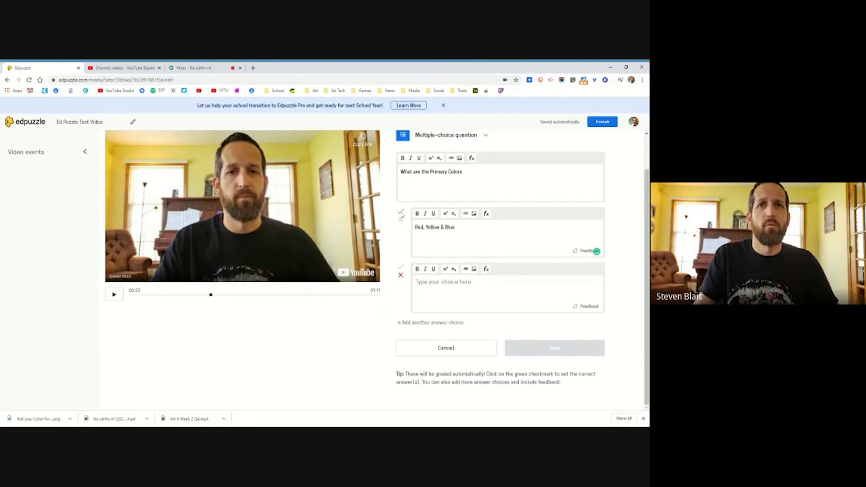
click(596, 306)
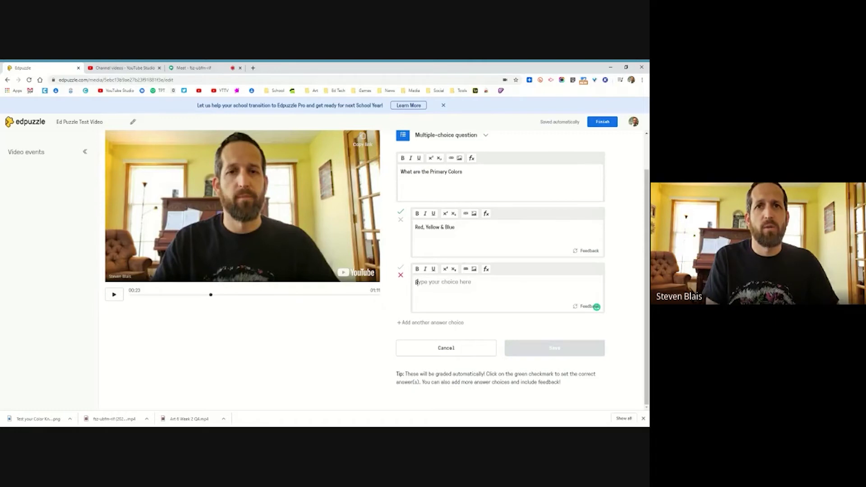
text(Blue, Gre)
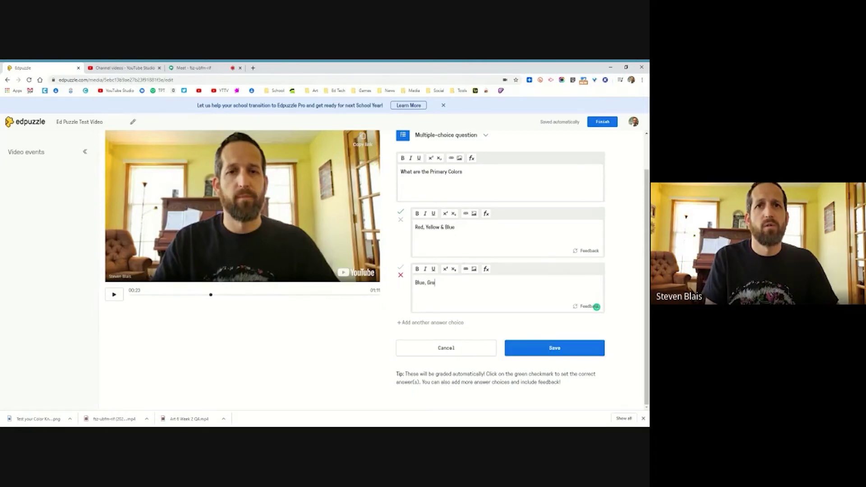
text(en)
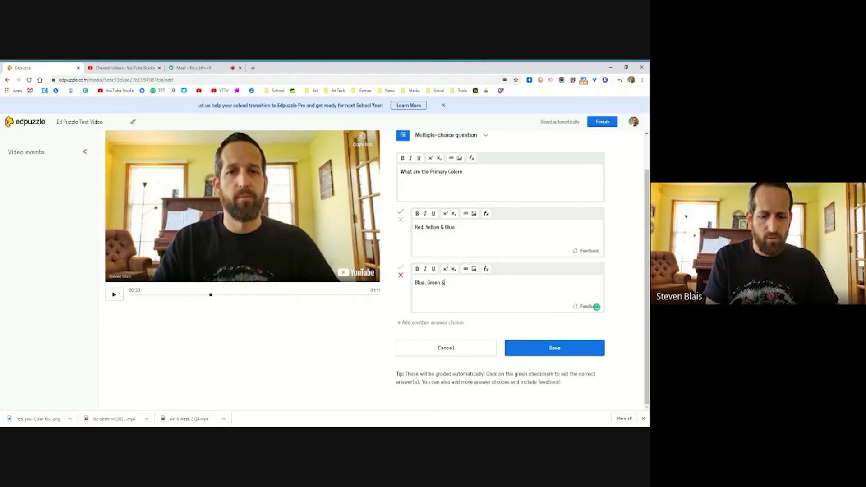
text( & Violet)
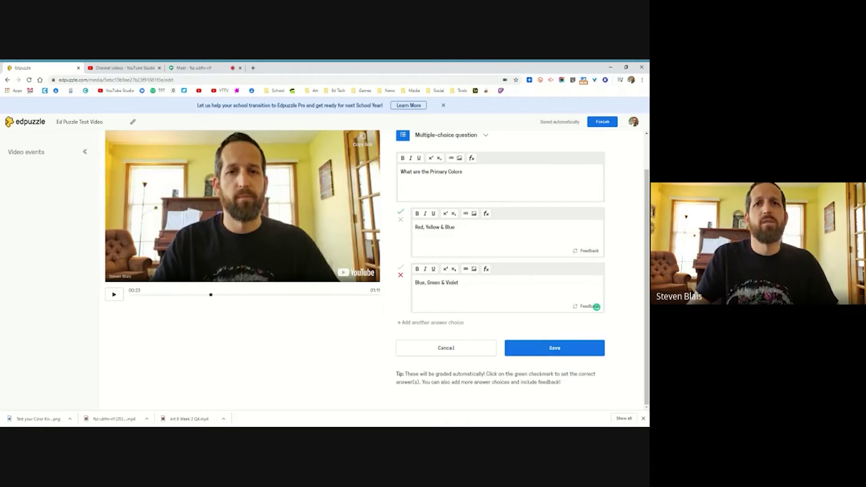
Add answers 'Violet, Orange & red' and 'BLacl;aw edd Red', and mark Red, Yellow & Blue correct.
click(436, 323)
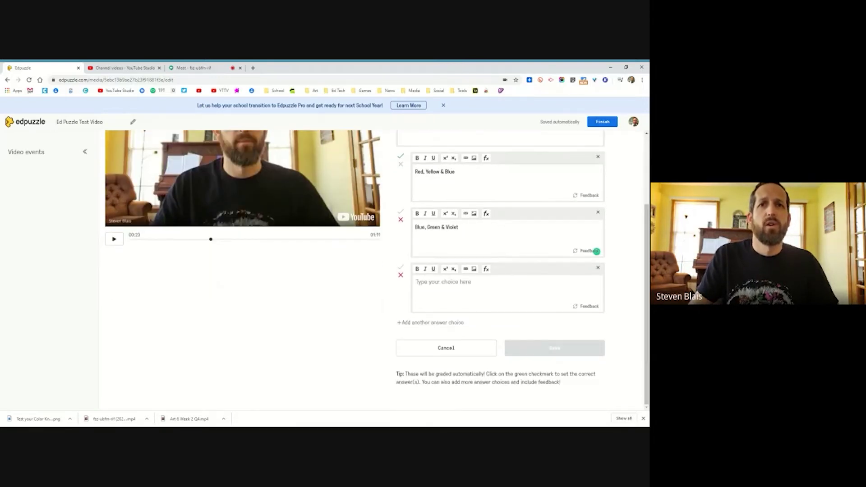
text(Vio)
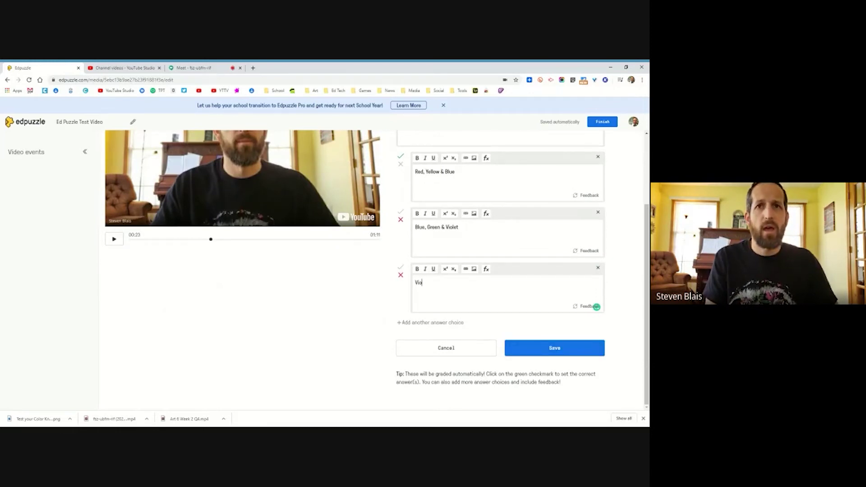
text(let, Ora)
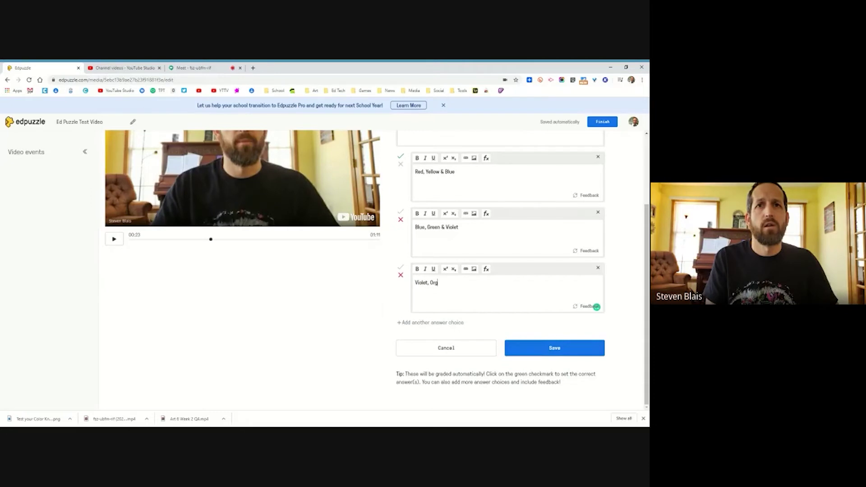
text(nge & red)
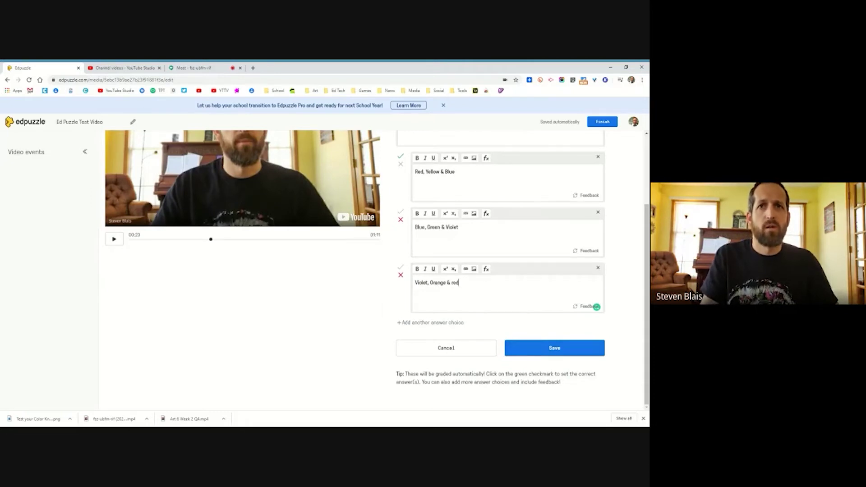
click(422, 323)
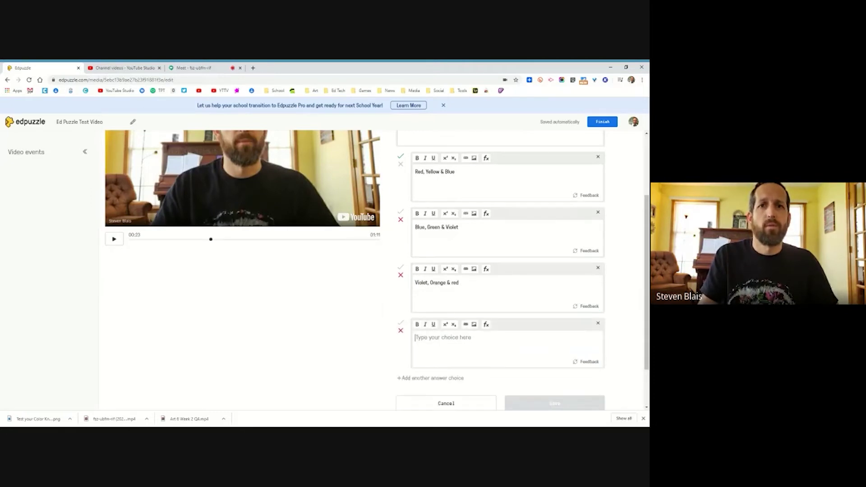
text(B)
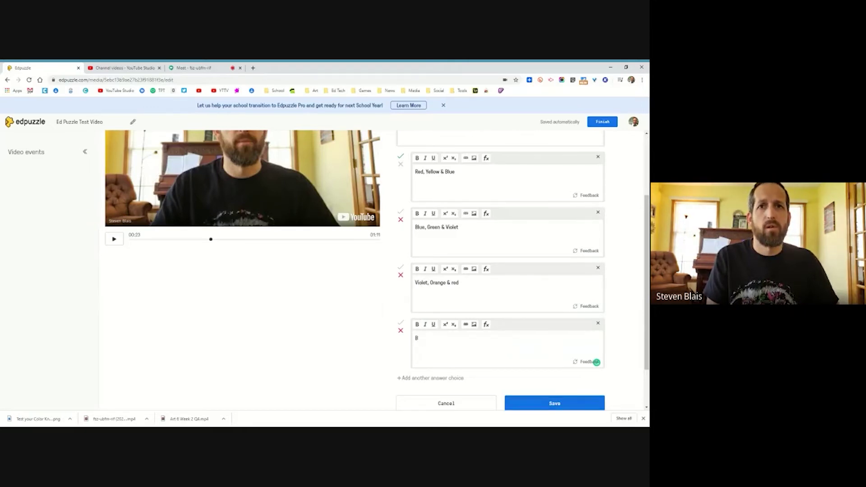
text(Lacl;a)
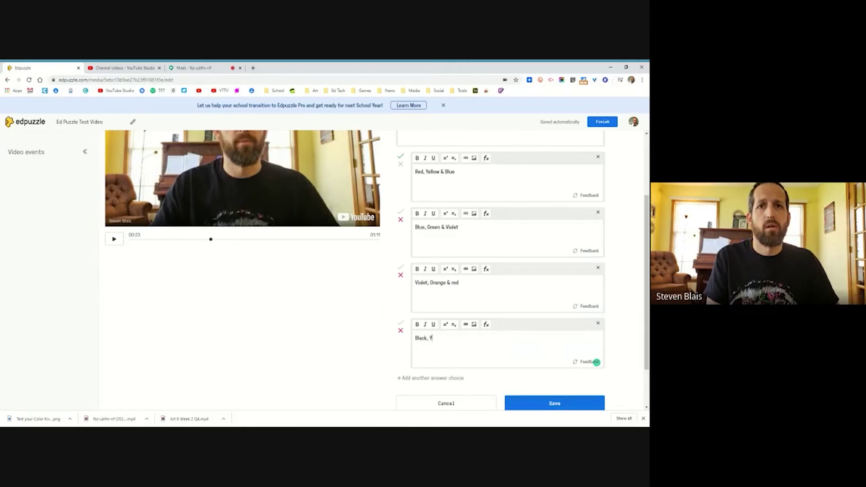
text(w ed)
text(d Red)
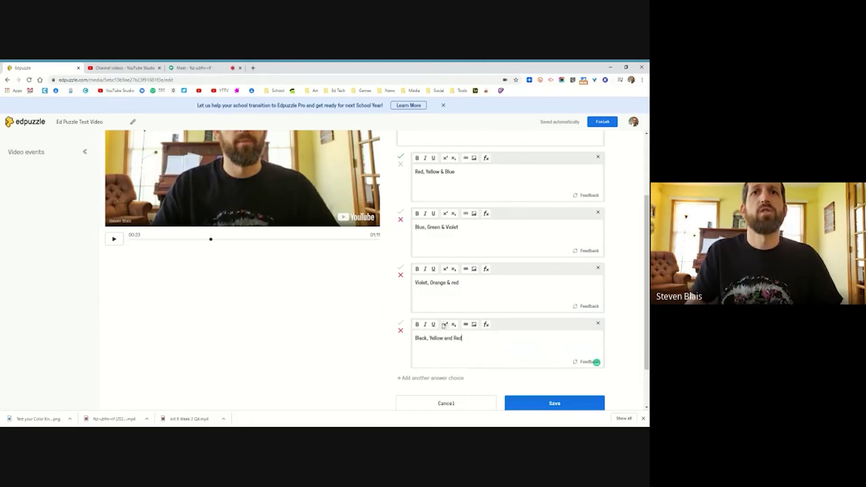
scroll(411, 246, up, 2)
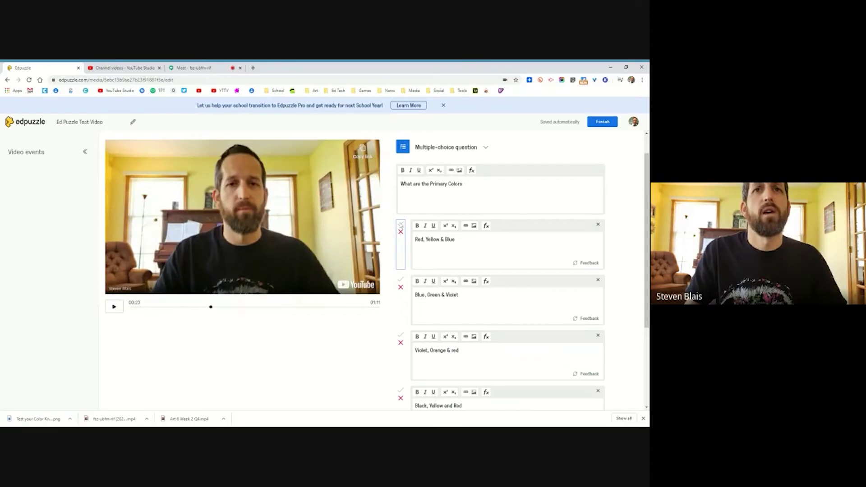
click(400, 225)
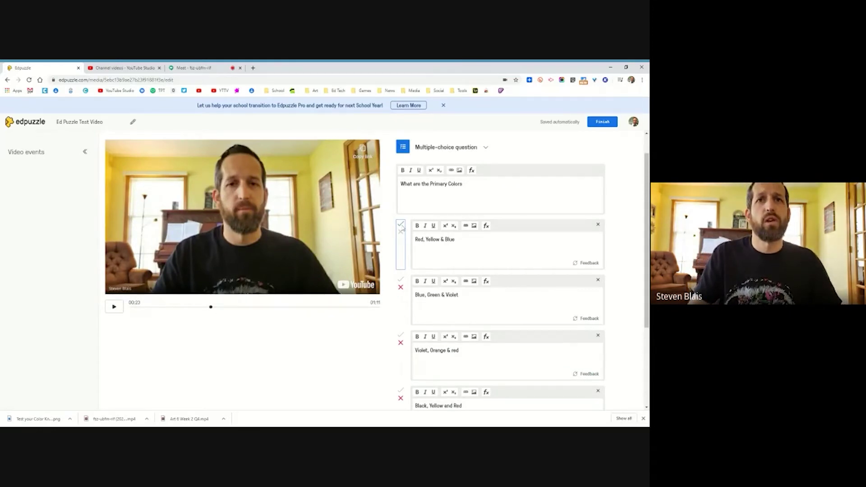
scroll(518, 293, down, 4)
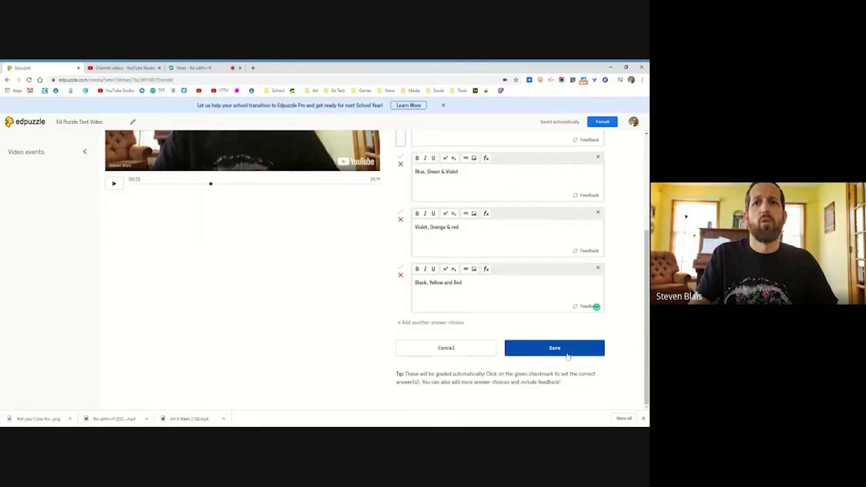
Save the Primary Colors question, replay it through the 00:23 preview, and pause at 00:32.
click(567, 356)
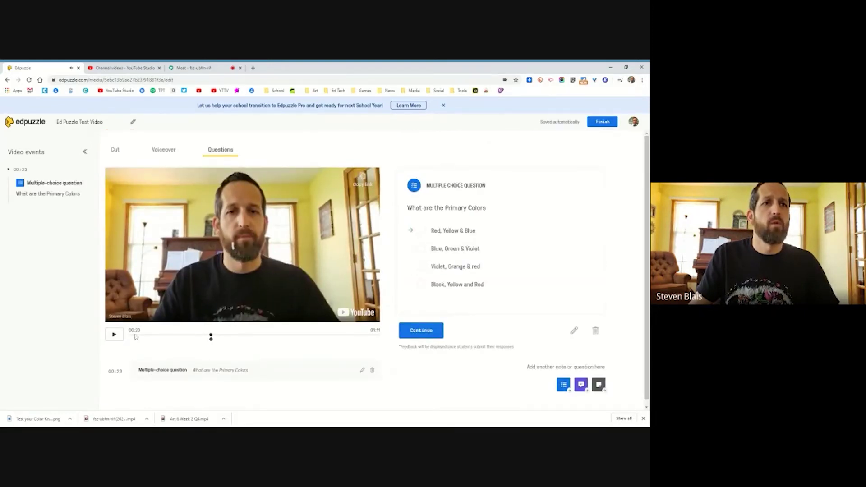
click(188, 337)
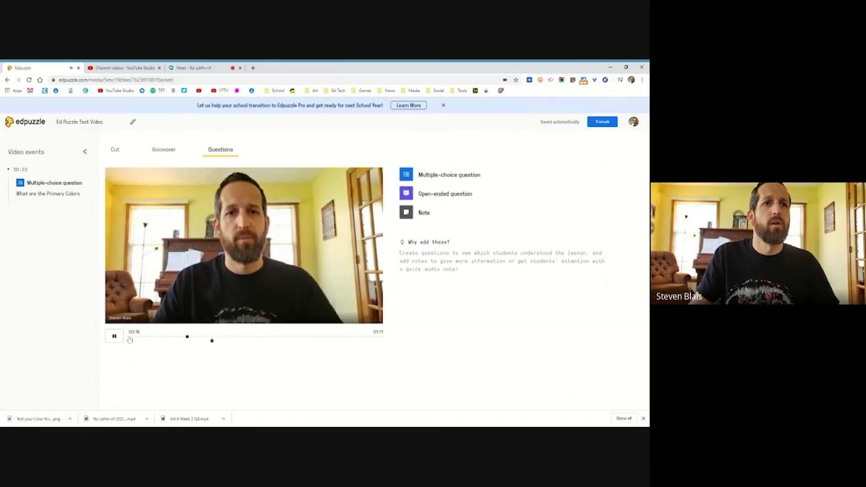
click(114, 336)
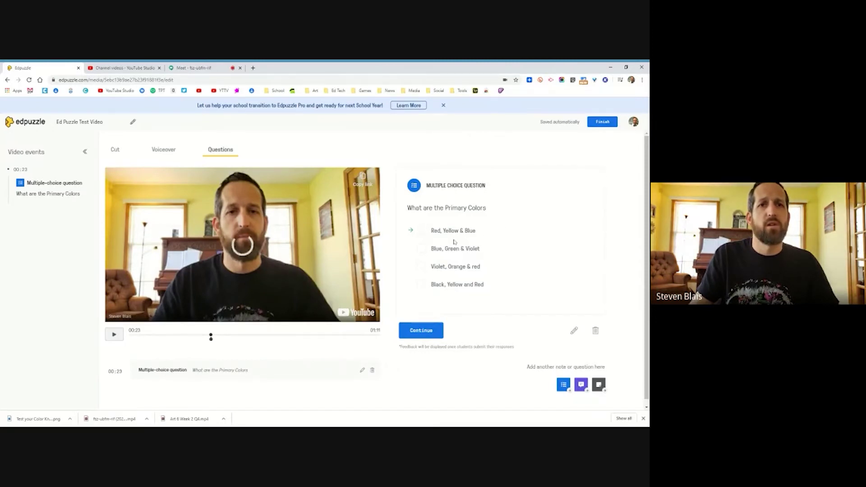
click(429, 331)
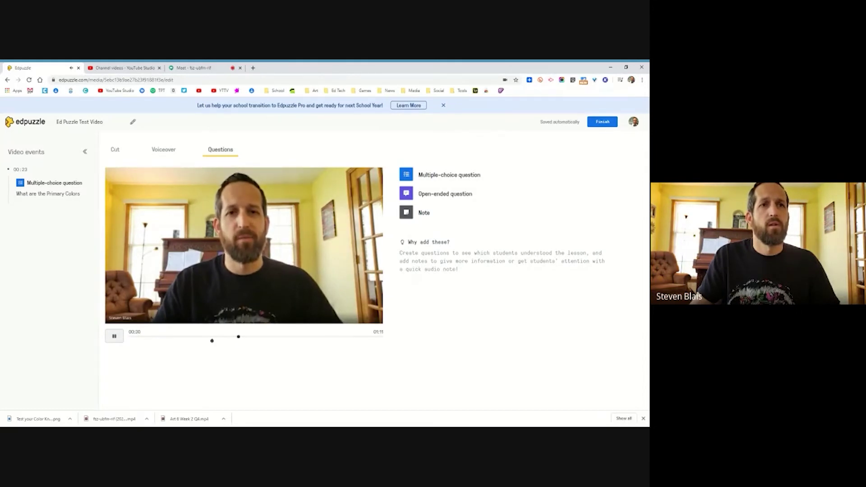
click(116, 336)
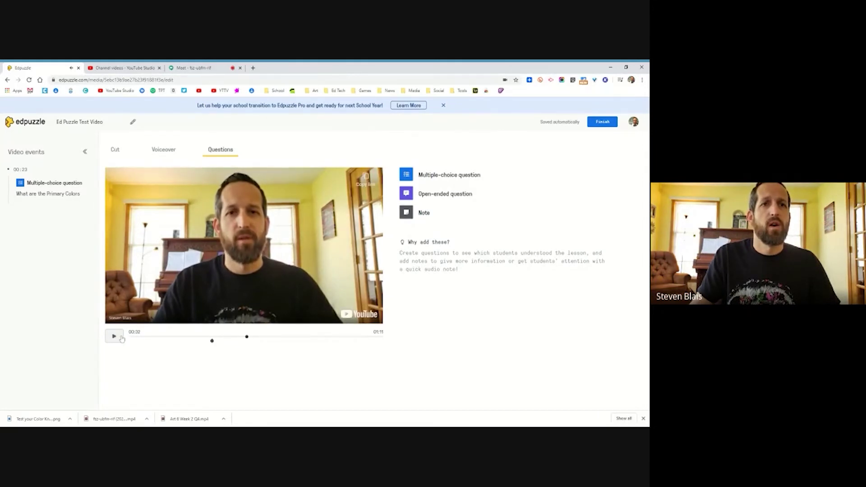
Add a 00:32 multiple-choice question 'What are the secondary colors' with answers 'red, yellow & blue' and 'Green, Black and Yellow'.
click(445, 197)
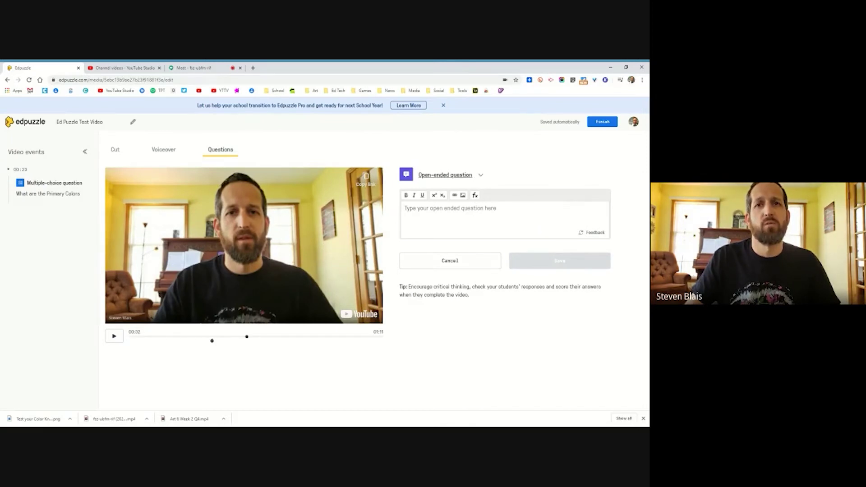
click(432, 178)
click(454, 207)
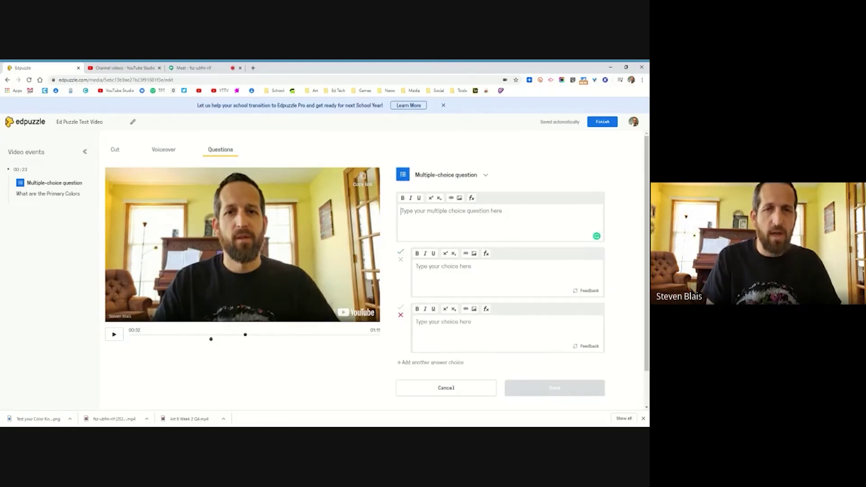
text(What are the)
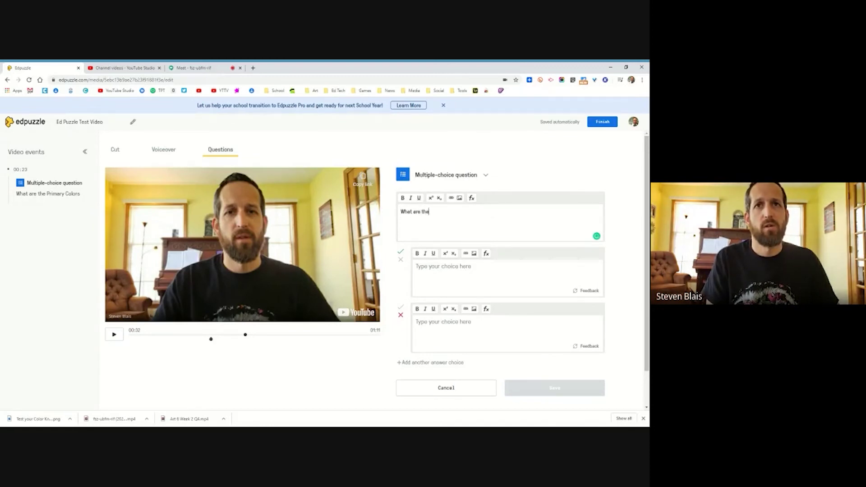
text( secondary)
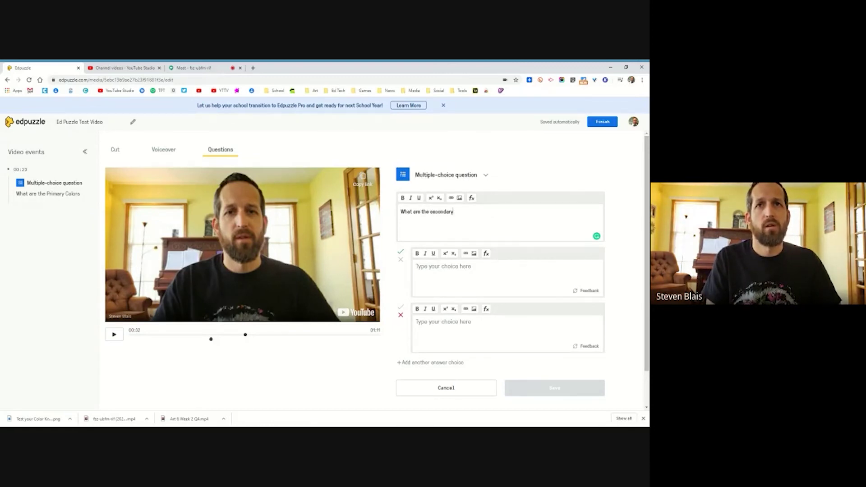
text( colors)
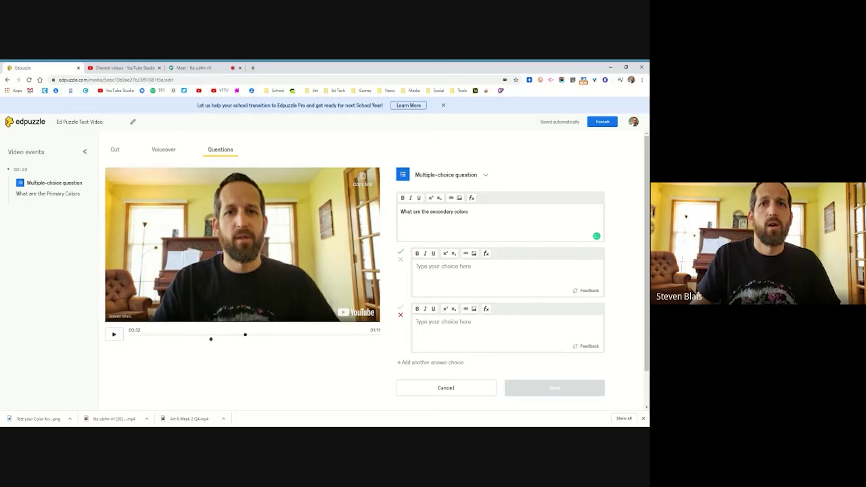
click(415, 266)
text(red)
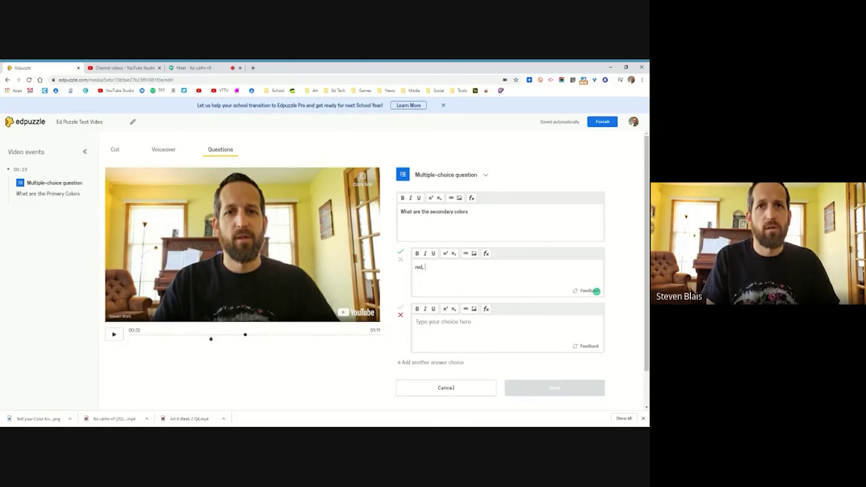
text(, yellow & )
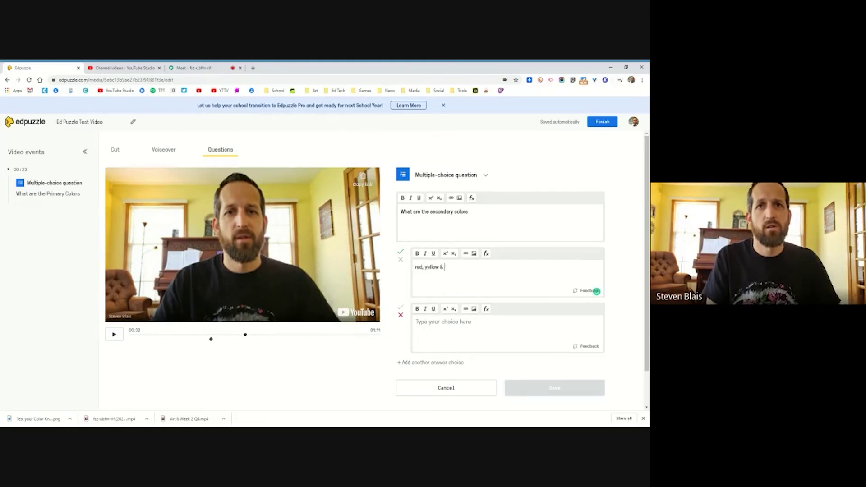
text(blue)
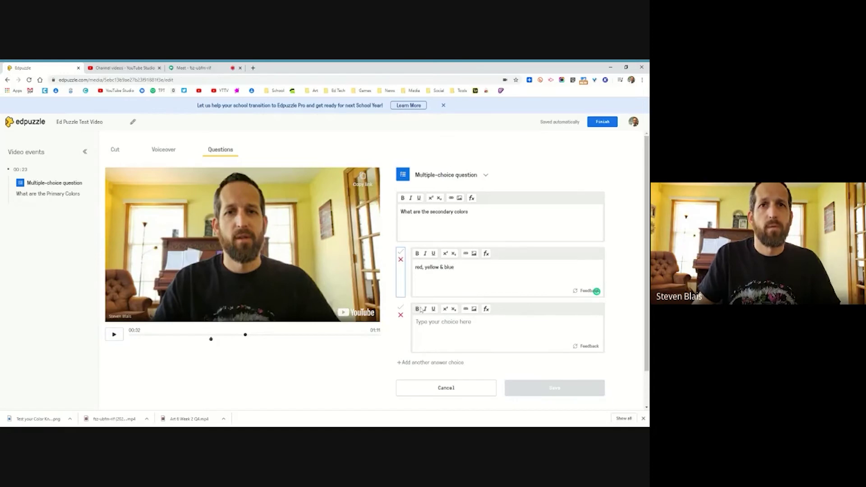
click(421, 321)
text(Green, Blac)
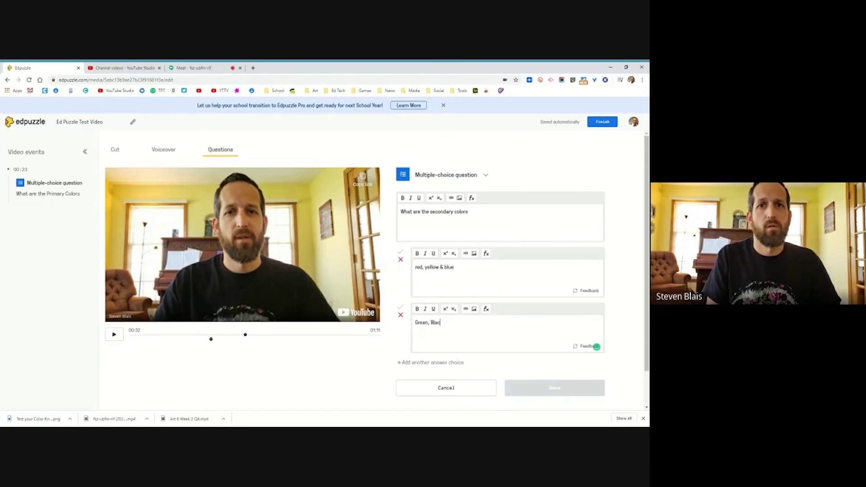
text(k and Yel)
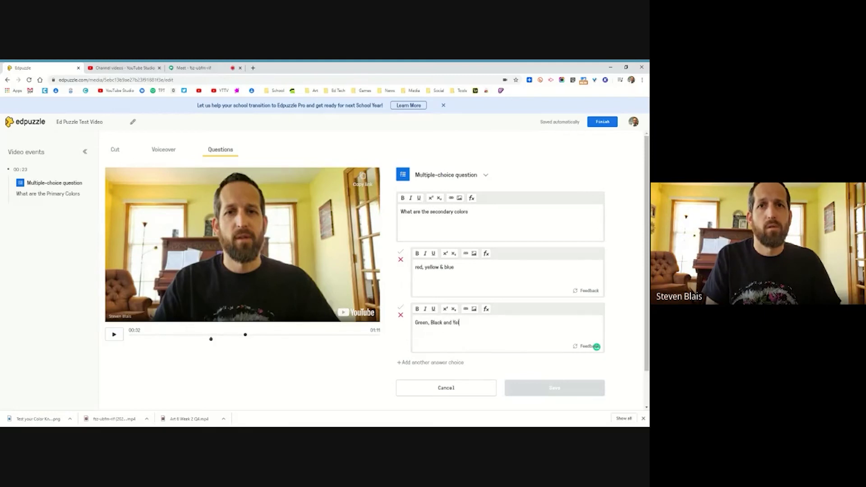
text(low)
Add answers 'Orange, Green & Violet' and 'Purple, White & Yellow', marking Orange, Green & Violet correct.
click(444, 363)
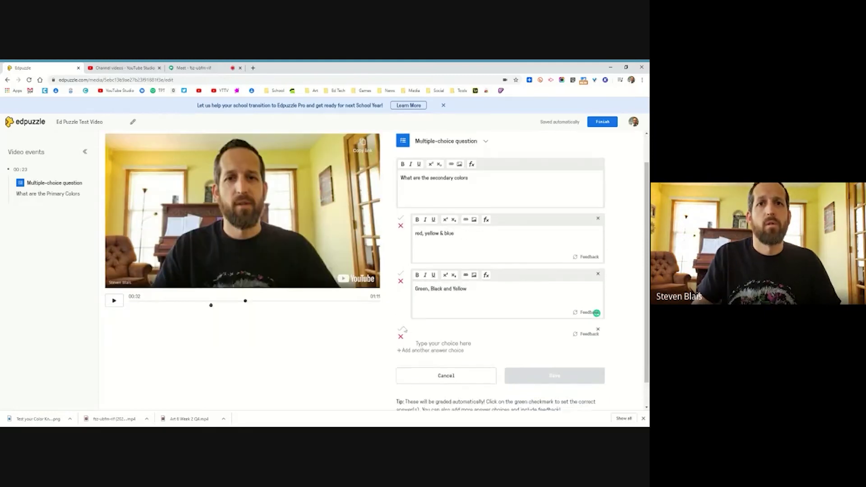
text(Orange Green)
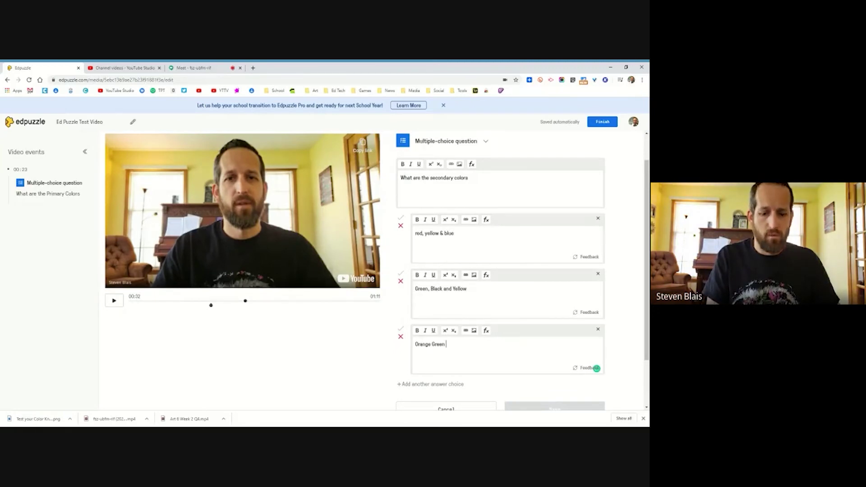
text( & Violet)
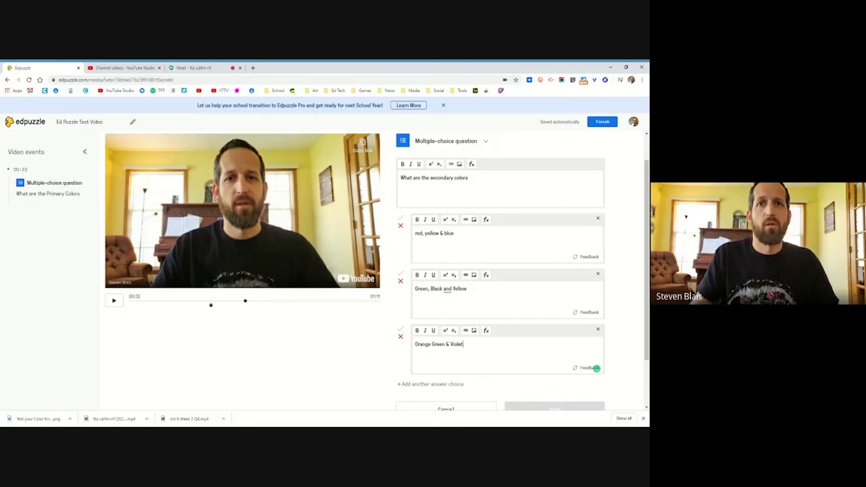
scroll(433, 371, down, 1)
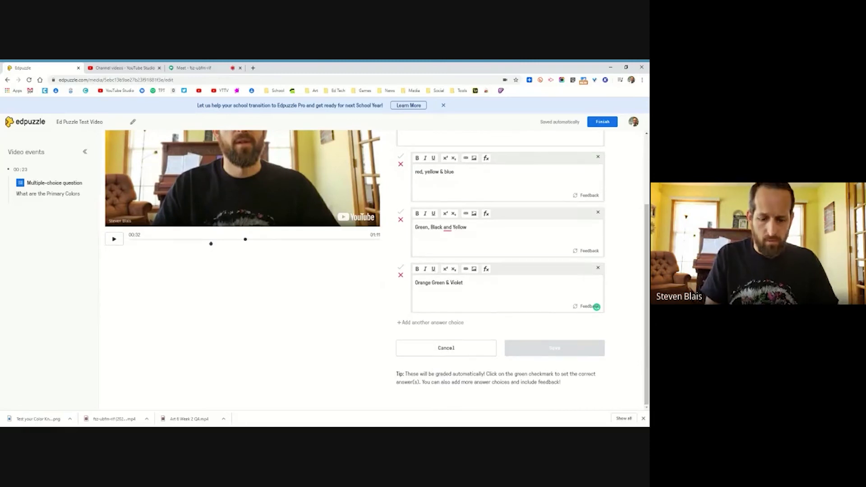
click(433, 282)
text(,)
click(409, 322)
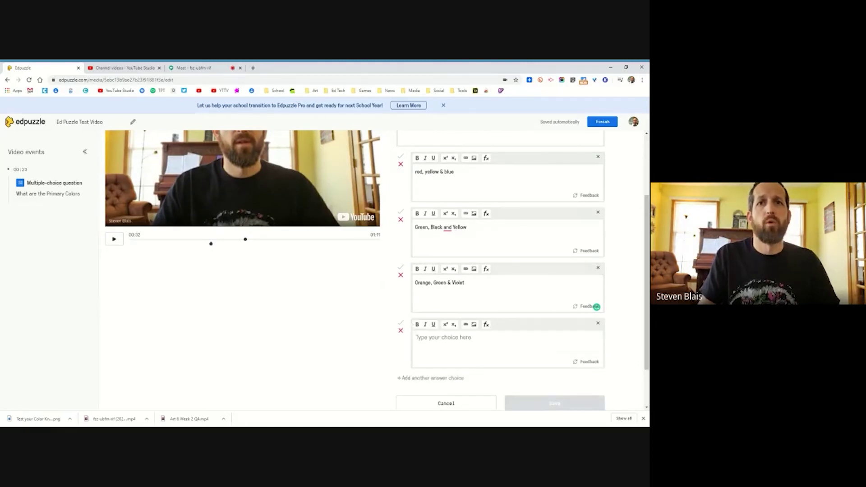
text(Pur)
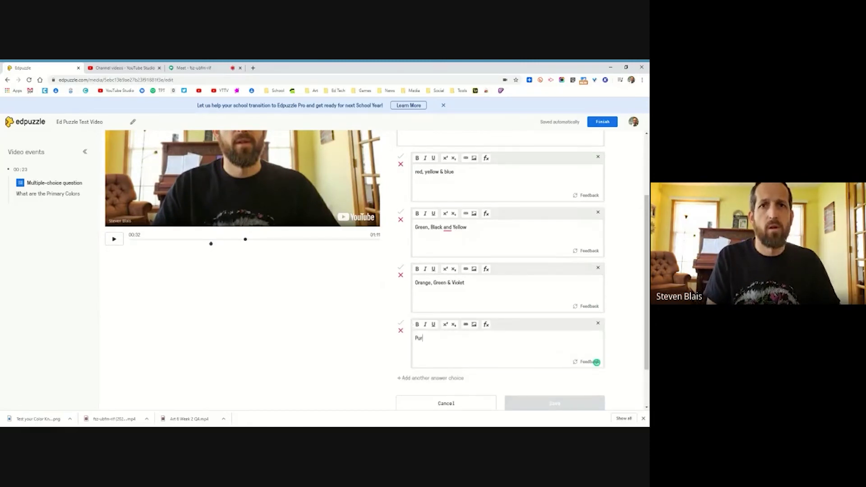
text(ple, White)
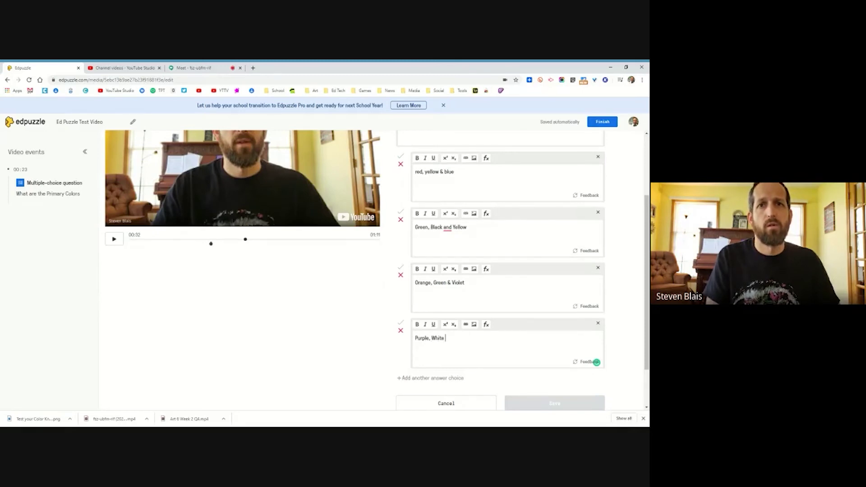
text( & Yellow)
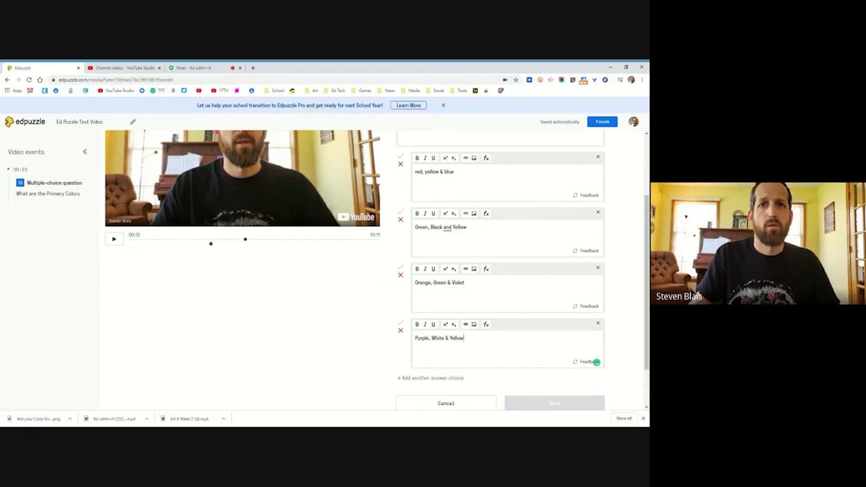
scroll(403, 319, up, 1)
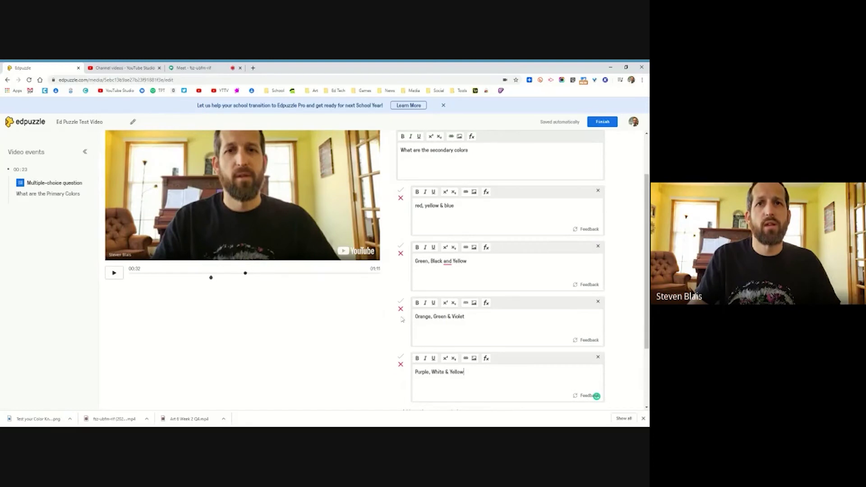
click(401, 301)
scroll(597, 396, down, 3)
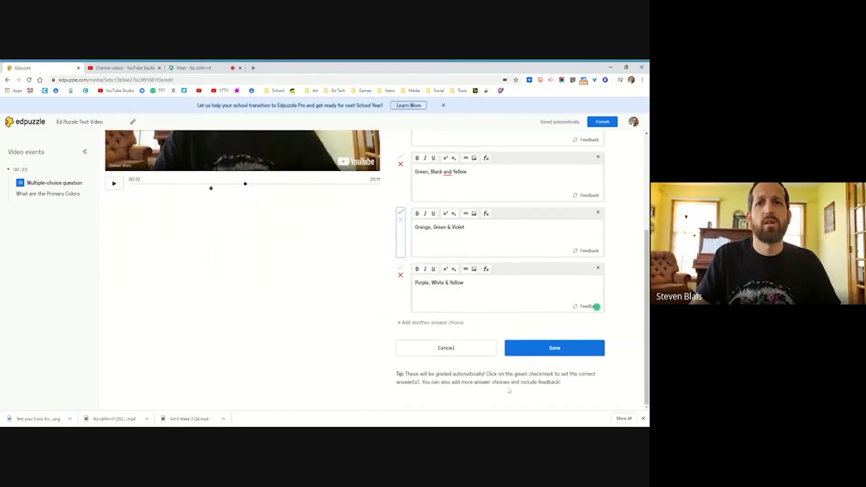
Save the secondary colors question, continue past its preview, and pause the video at 00:35.
click(563, 356)
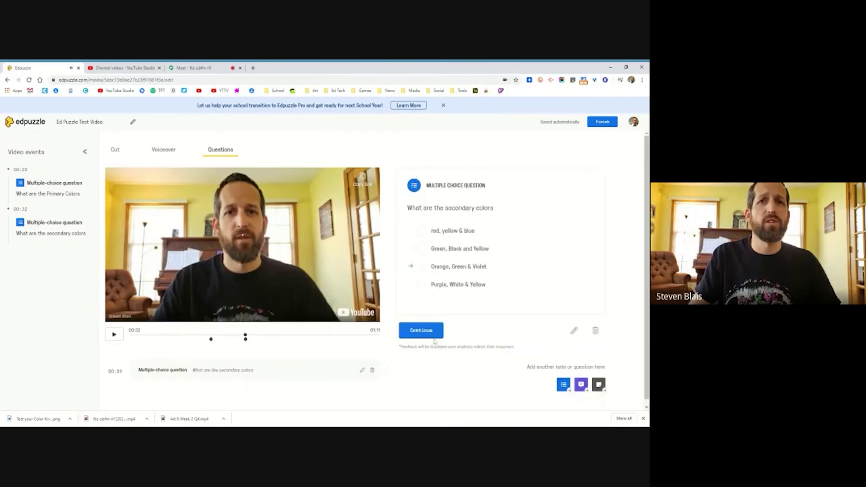
click(419, 334)
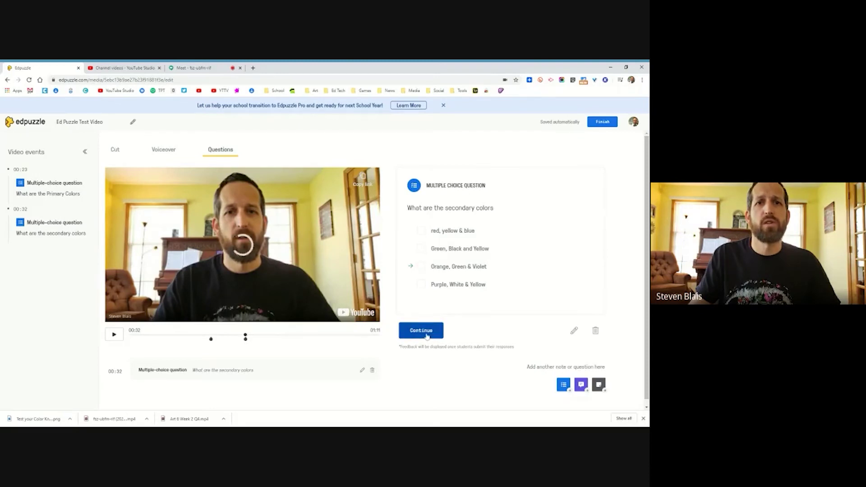
click(427, 334)
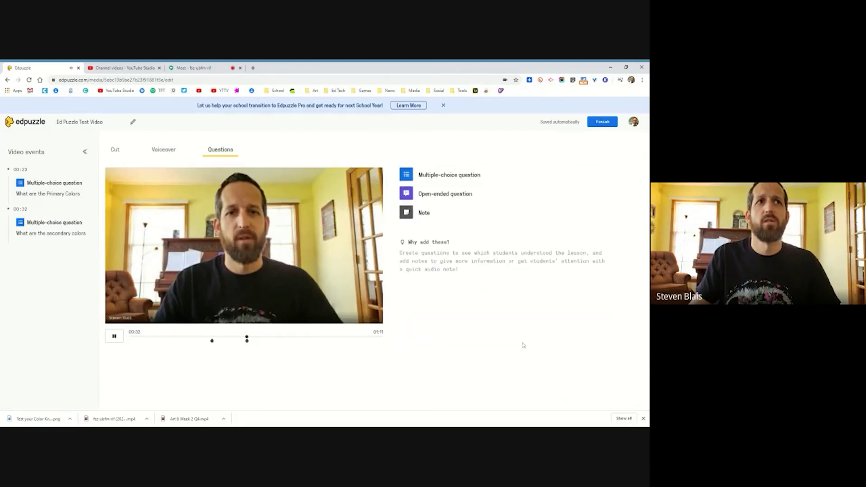
click(115, 336)
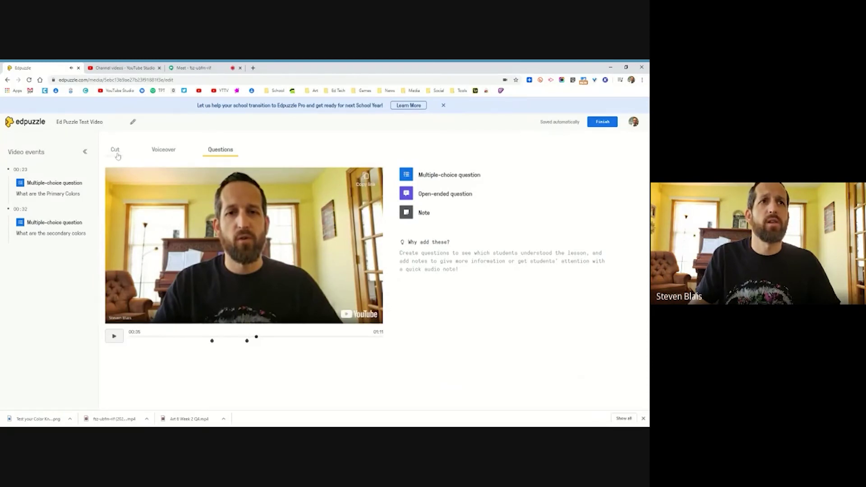
Visit the Voiceover section, then finish editing to reach the video's overview page.
click(164, 152)
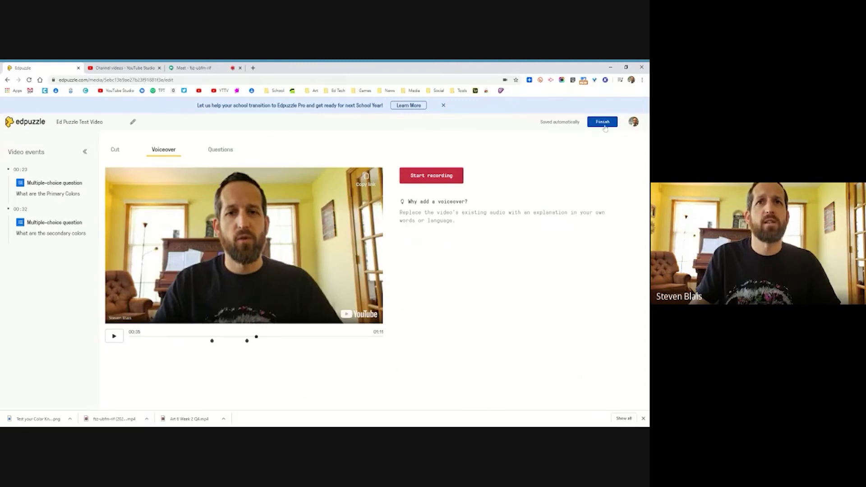
click(603, 125)
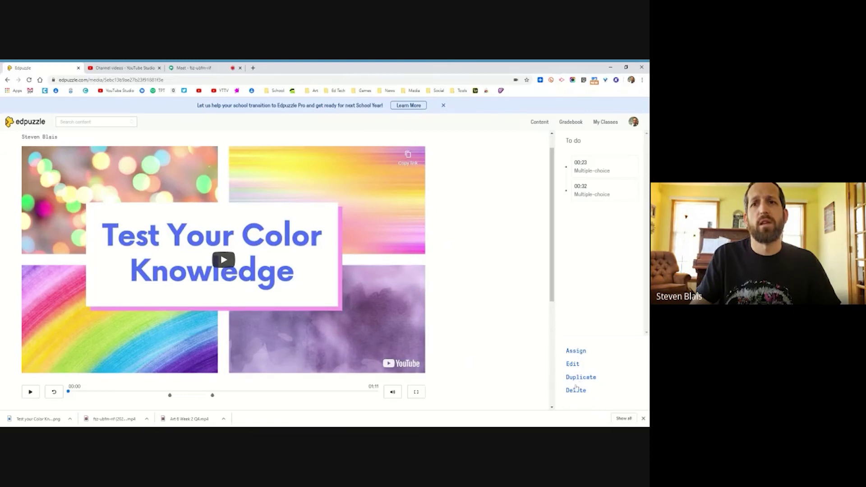
Leave the assign flow, return to Edpuzzle Home, and open the Ed Puzzle Test Video page.
click(575, 354)
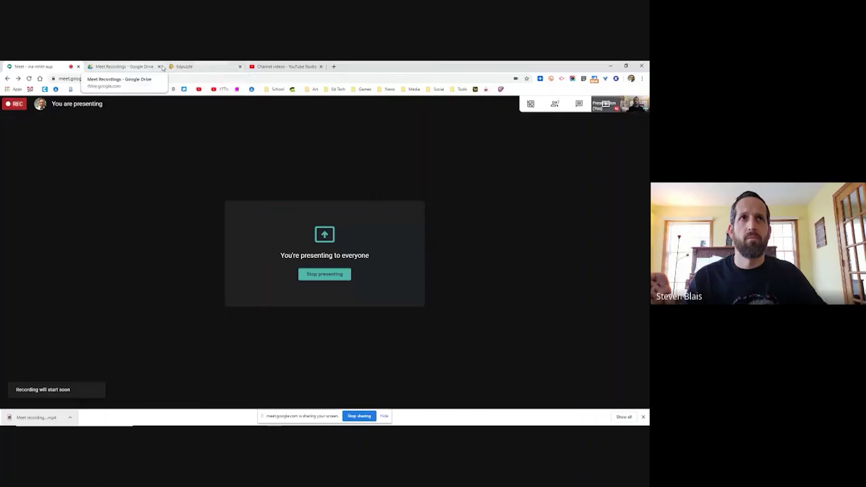
click(182, 66)
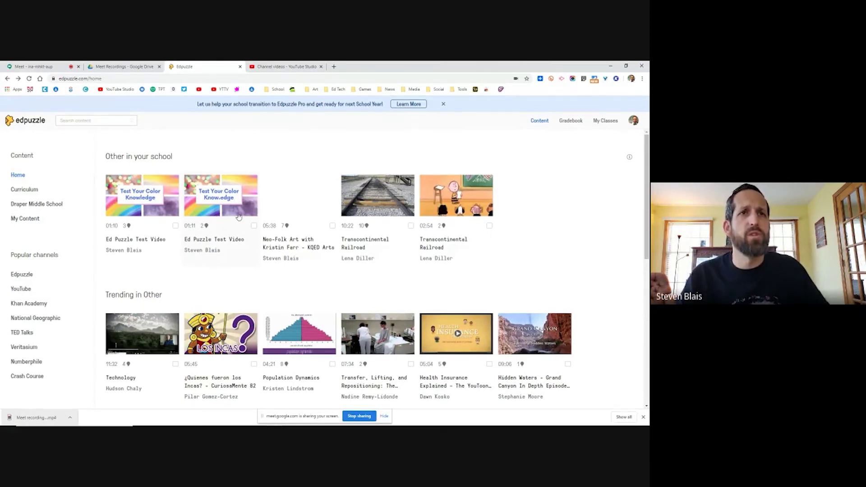
click(153, 214)
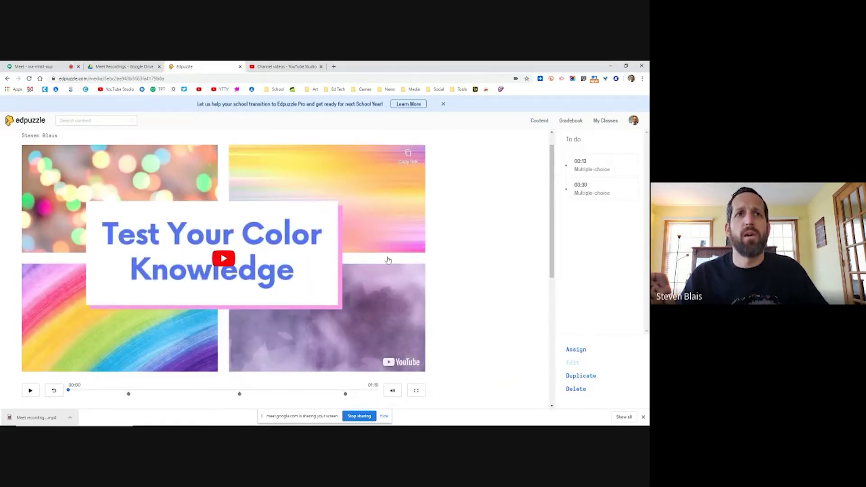
Start assigning the video, add a new class, and switch to the Import class view.
click(576, 350)
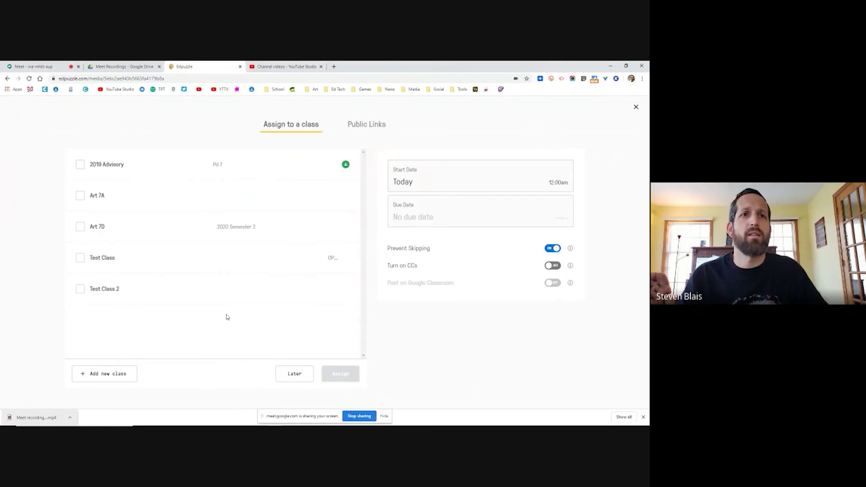
click(111, 378)
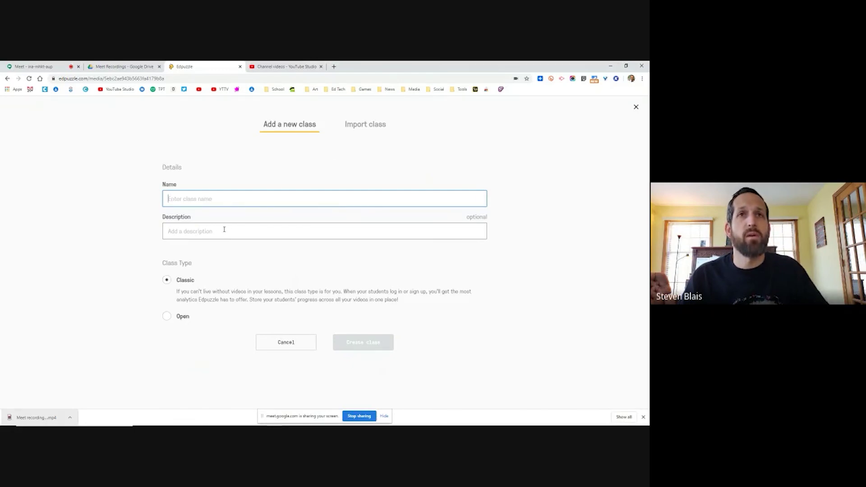
click(367, 131)
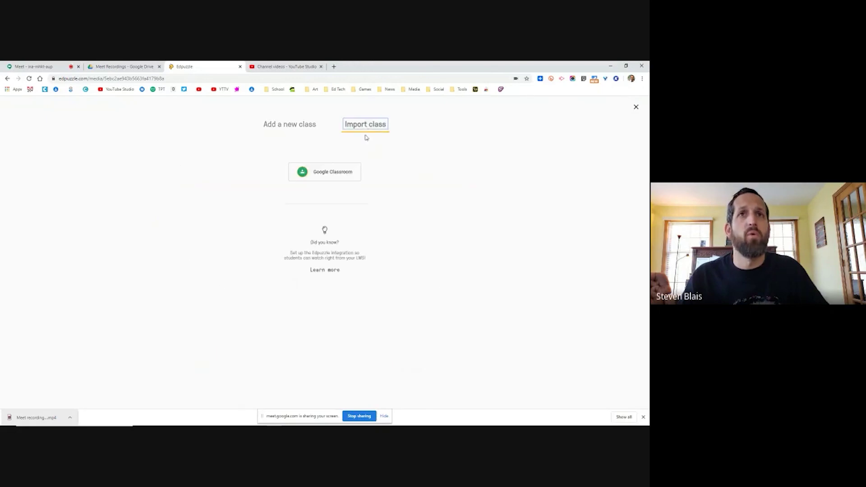
Load the Google Classroom classes and import only Draper Technology Team.
click(336, 176)
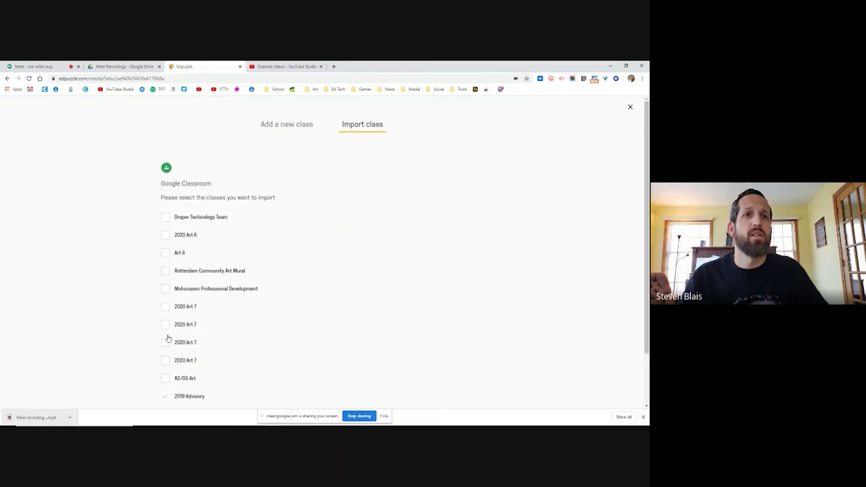
scroll(171, 352, down, 3)
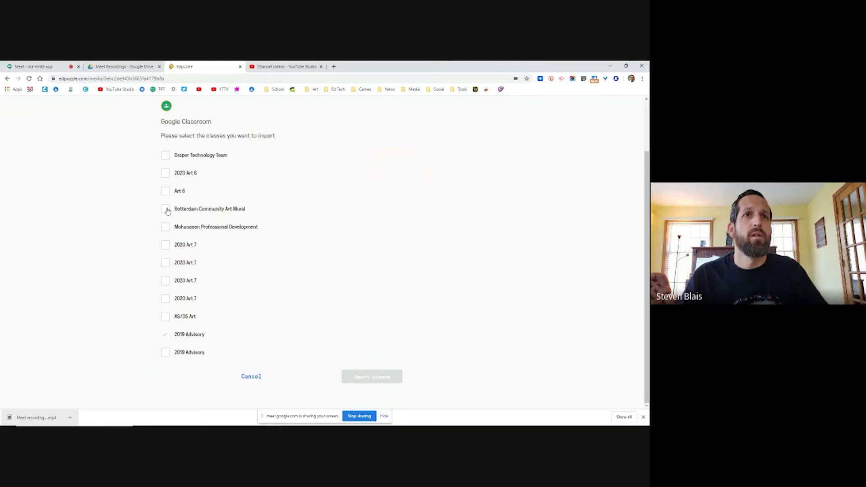
click(165, 210)
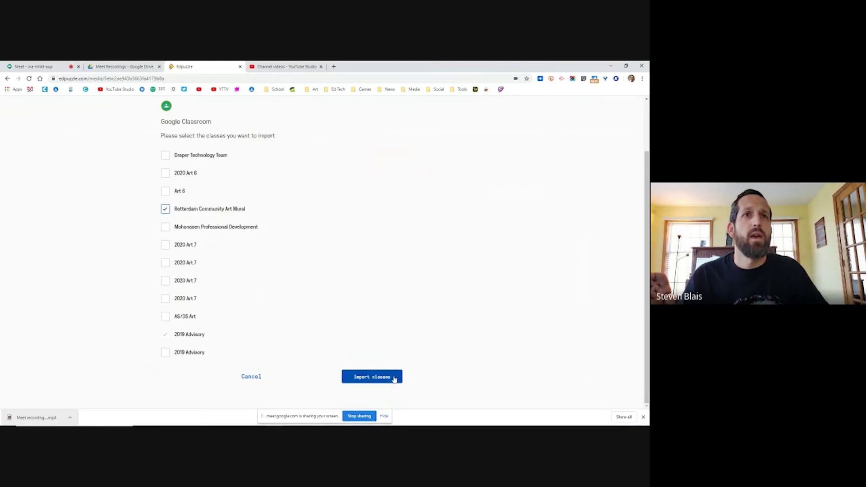
click(165, 209)
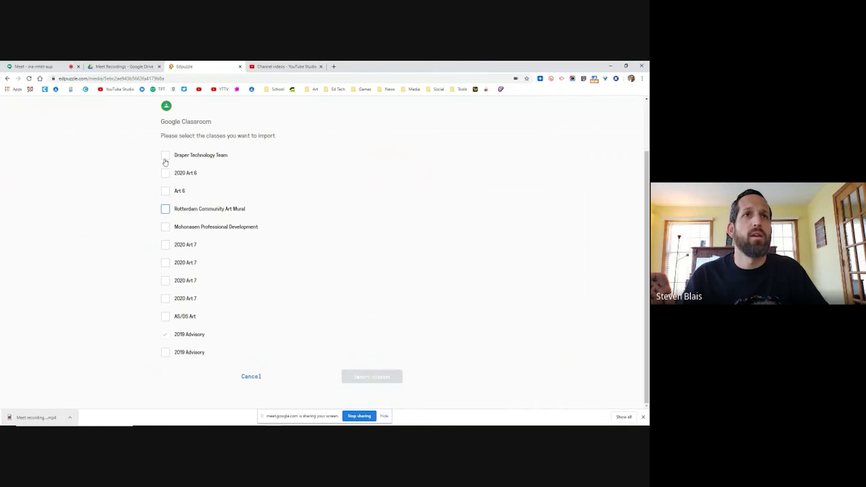
click(166, 156)
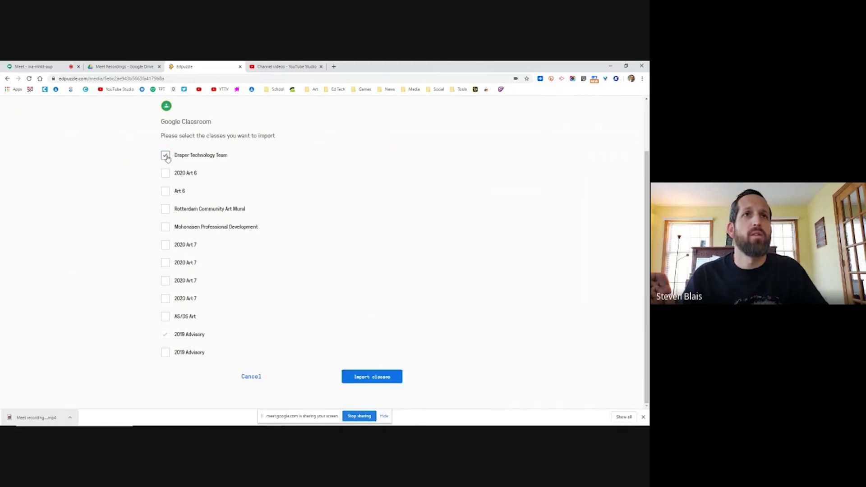
click(377, 381)
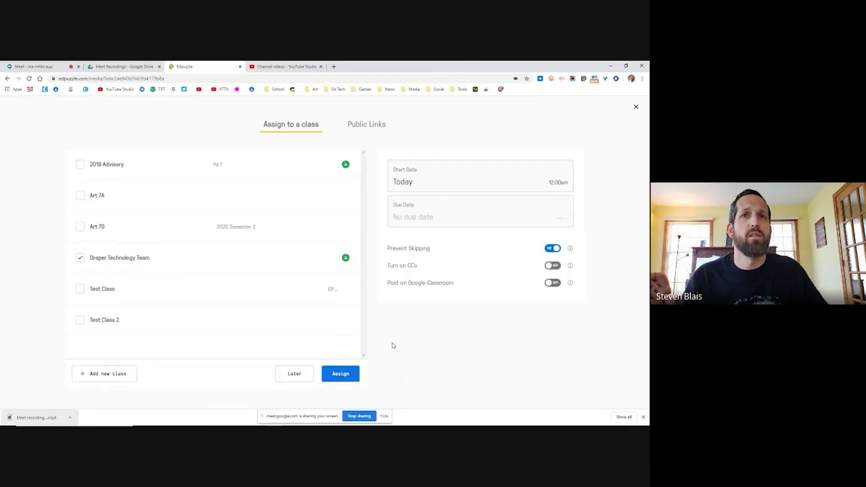
Confirm the assignment with Draper Technology Team checked, opening the video's assignment page.
click(348, 381)
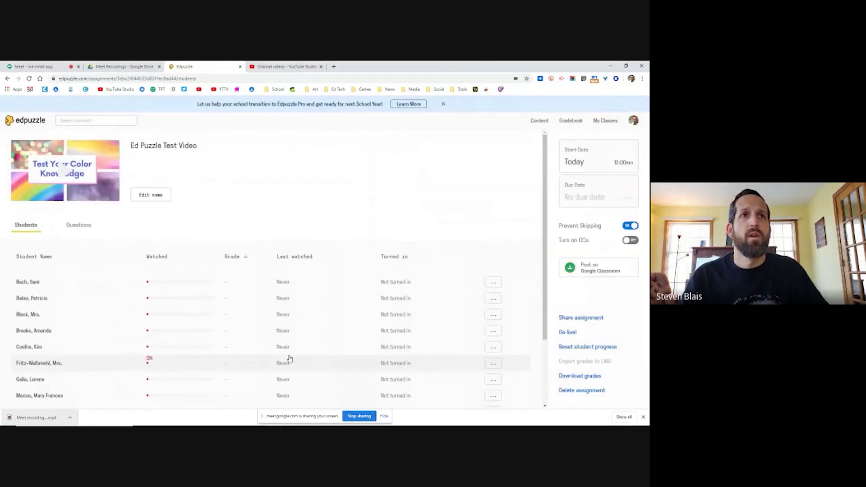